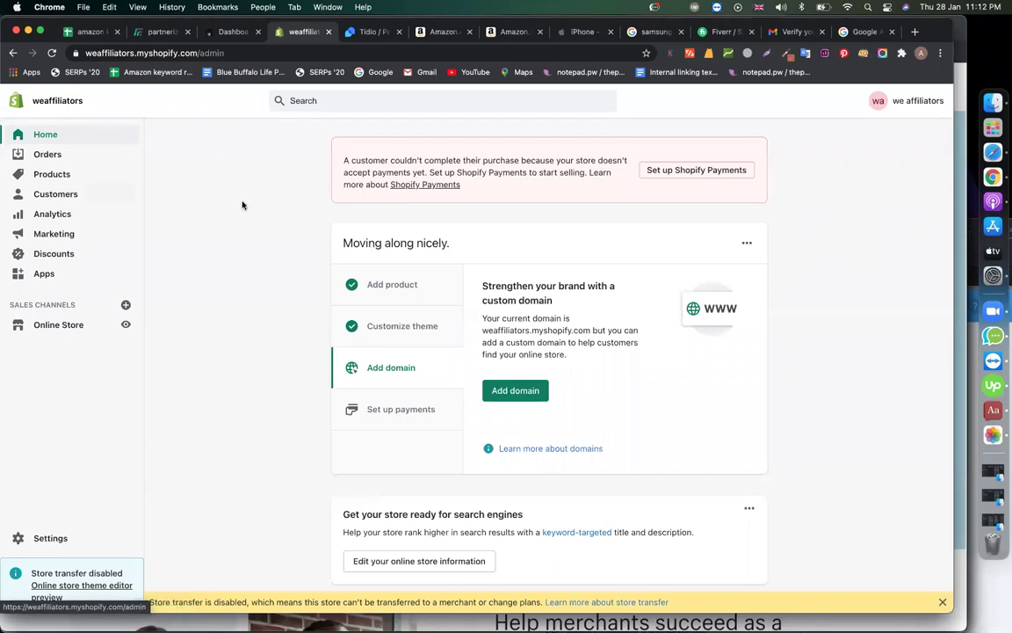
- Open the store admin in a new browser tab from the store-name link and switch to it
{"action": "right_click", "coordinate": [59, 108]}
{"action": "left_click", "coordinate": [106, 106]}
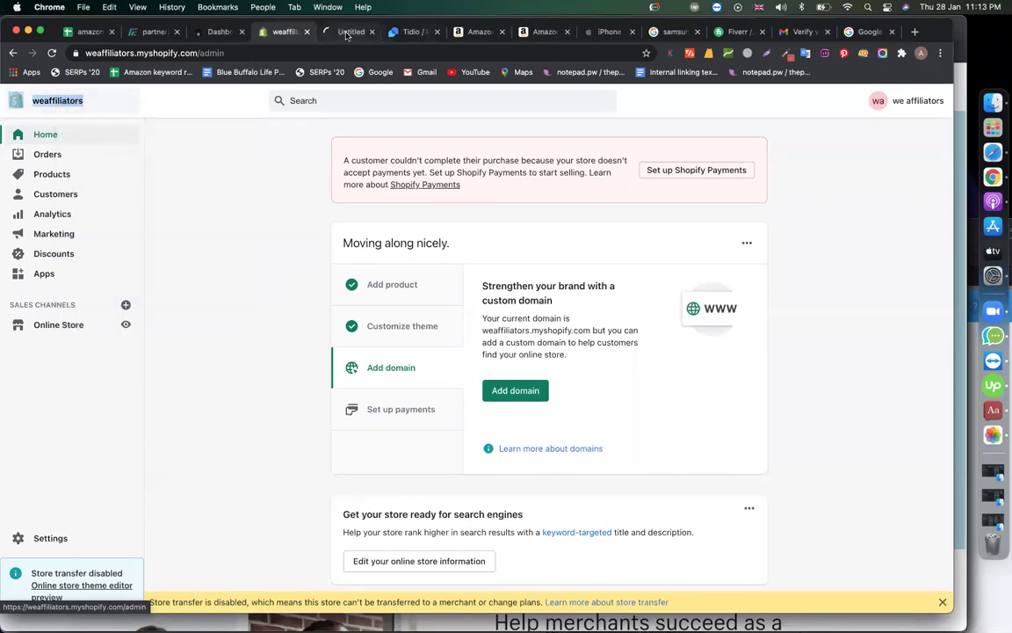
{"action": "left_click", "coordinate": [350, 32]}
- Close the Tidio, Amazon, iPhone, samsung, Fiverr, Verify and Google tabs
{"action": "left_click", "coordinate": [436, 34]}
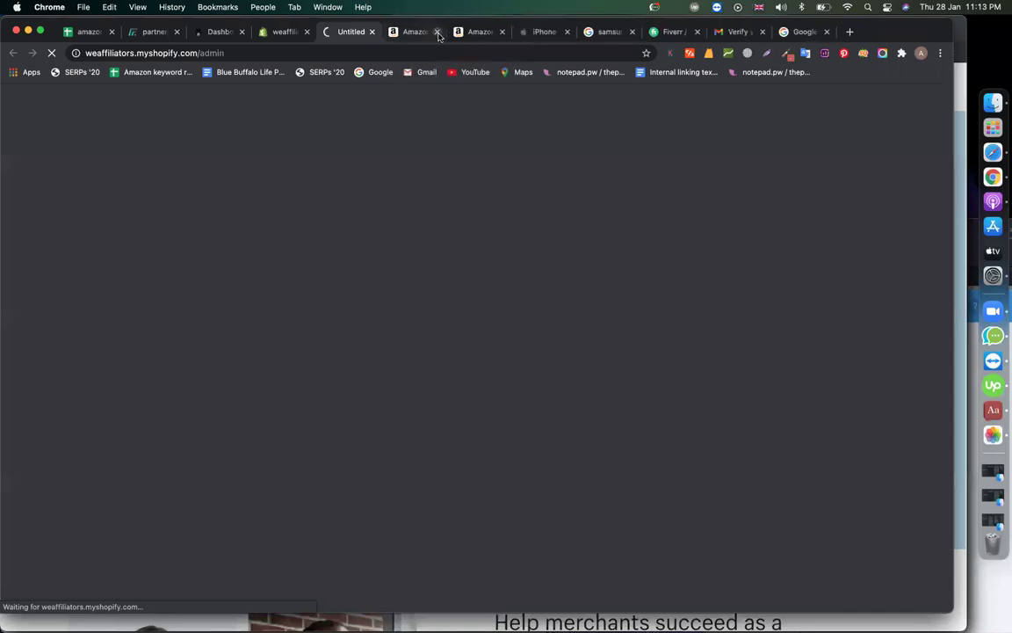
{"action": "left_click", "coordinate": [437, 33]}
{"action": "left_click", "coordinate": [436, 32]}
{"action": "left_click", "coordinate": [437, 32]}
{"action": "left_click", "coordinate": [437, 32]}
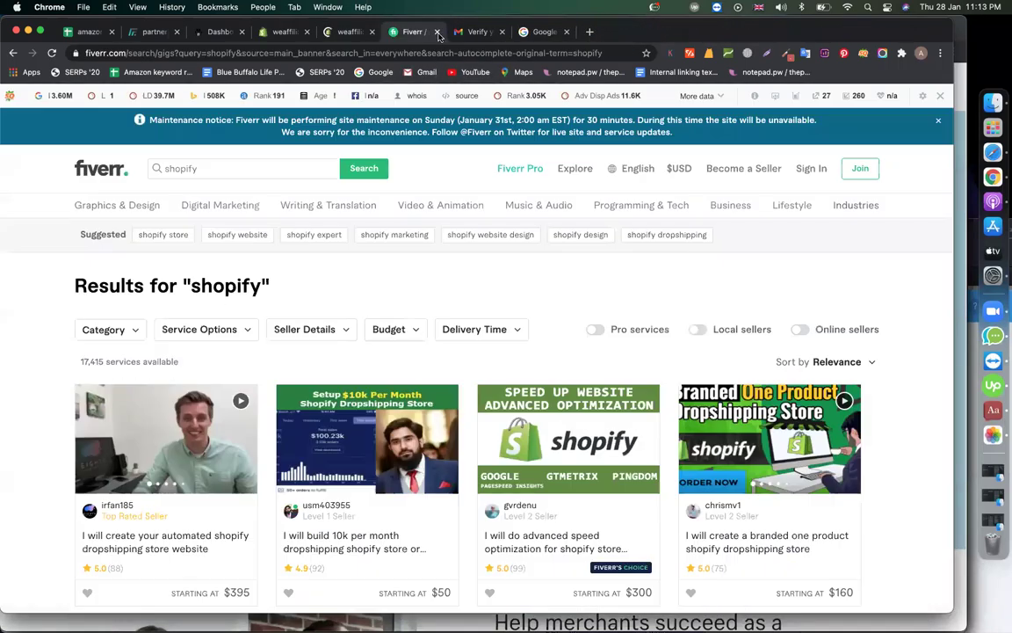
{"action": "left_click", "coordinate": [437, 32]}
{"action": "left_click", "coordinate": [436, 33]}
{"action": "left_click", "coordinate": [437, 32]}
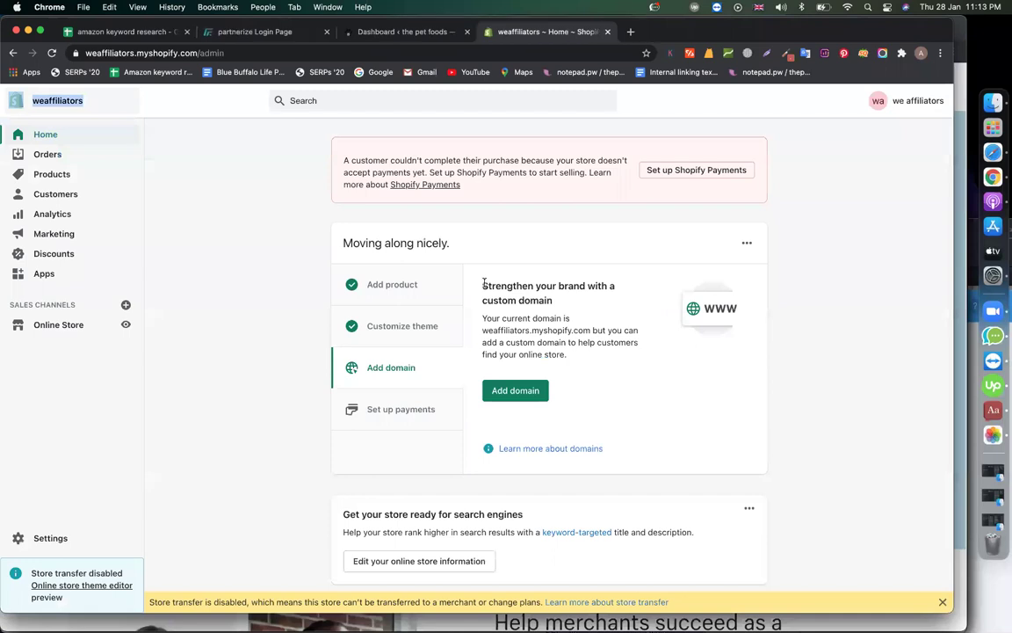
{"action": "right_click", "coordinate": [58, 96]}
{"action": "left_click", "coordinate": [666, 84]}
- Open another copy of the store admin, then show the original tab's Apps page with Tidio Live Chat
{"action": "left_click", "coordinate": [674, 32]}
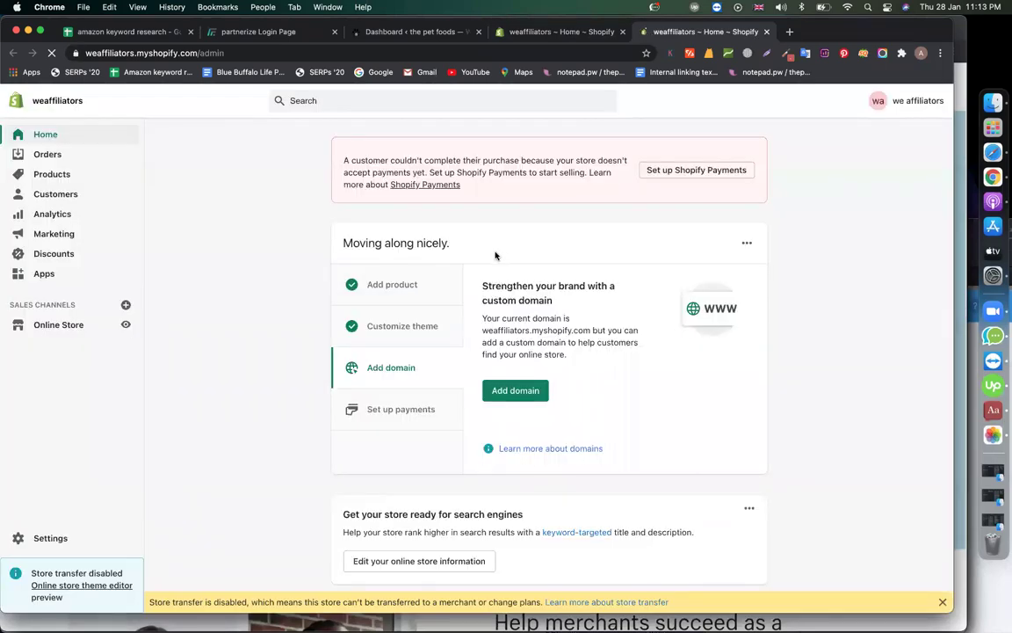
{"action": "scroll", "coordinate": [287, 436], "scroll_direction": "down", "scroll_amount": 15}
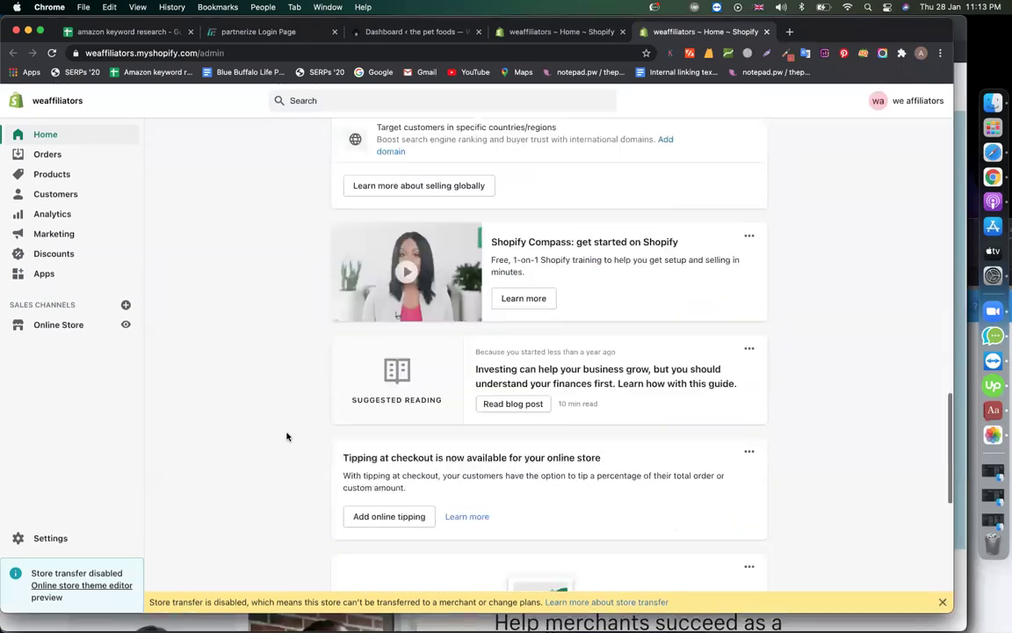
{"action": "scroll", "coordinate": [288, 436], "scroll_direction": "up", "scroll_amount": 20}
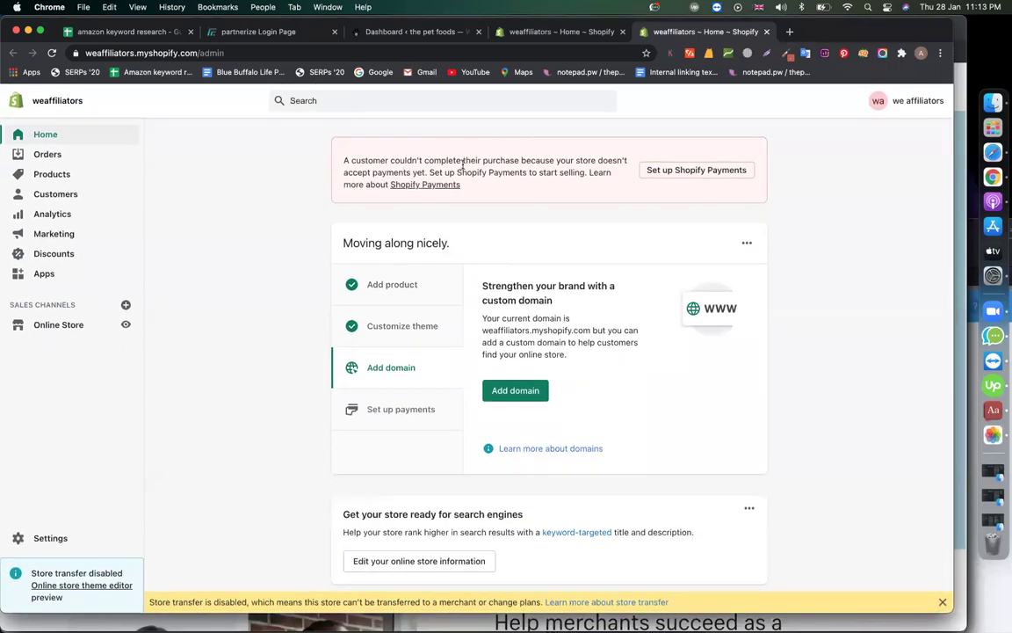
{"action": "left_click_drag", "start_coordinate": [463, 163], "coordinate": [535, 163]}
{"action": "left_click", "coordinate": [541, 169]}
{"action": "left_click", "coordinate": [554, 32]}
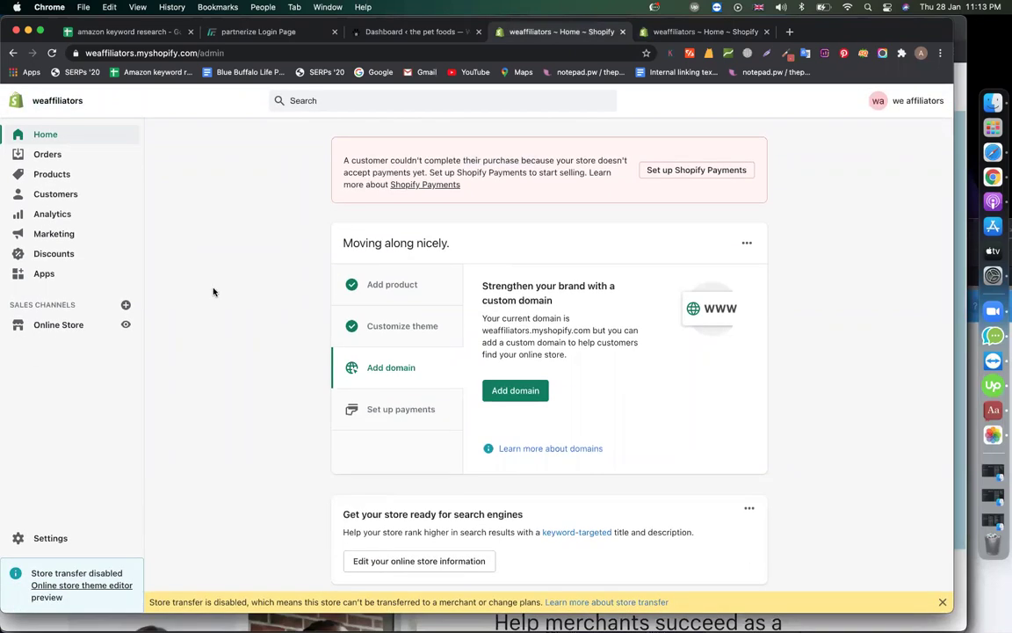
{"action": "left_click", "coordinate": [53, 273]}
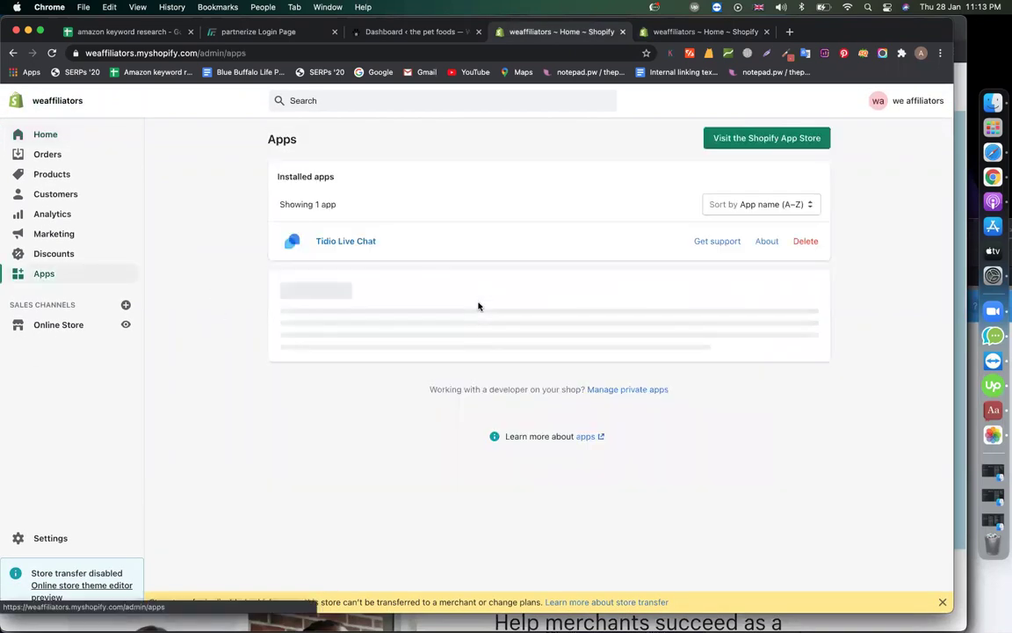
- Open the Shopify App Store in a new tab and start typing 'store copy' into the app search
{"action": "left_click", "coordinate": [765, 141]}
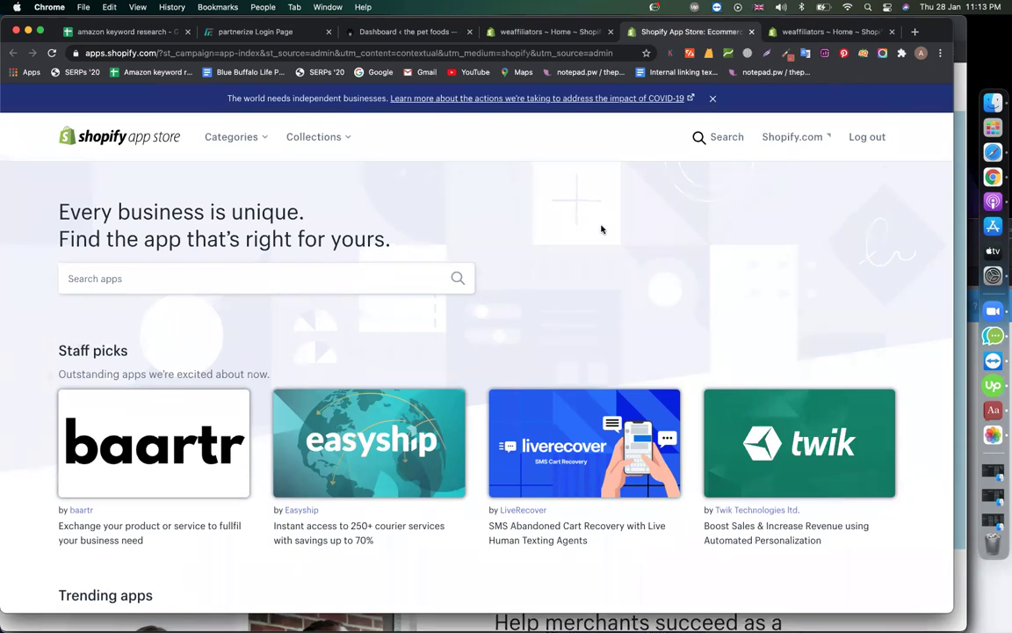
{"action": "left_click", "coordinate": [282, 279]}
{"action": "type", "text": "sit"}
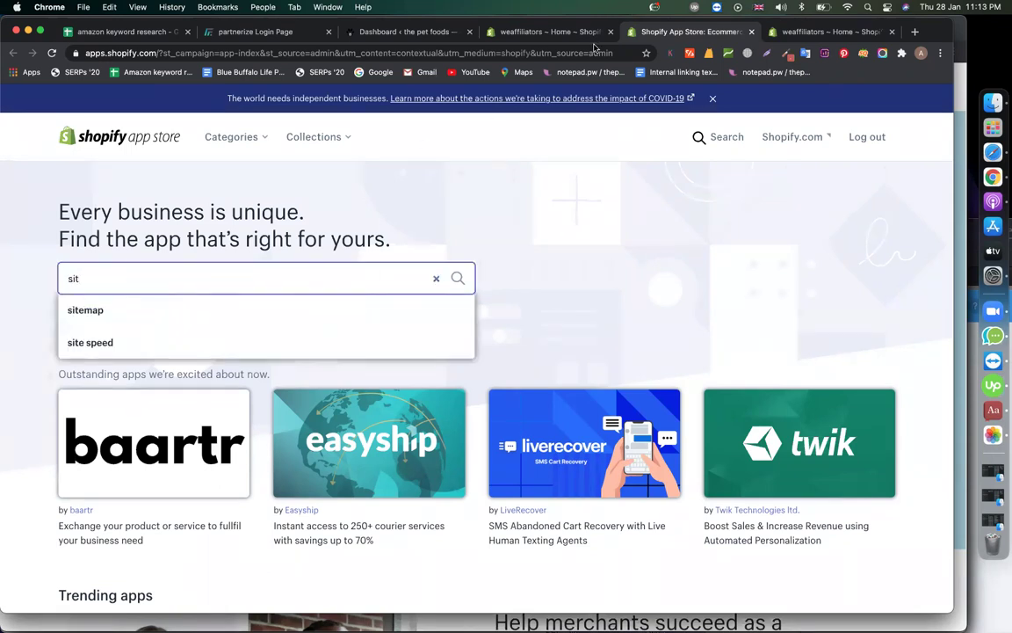
{"action": "left_click", "coordinate": [158, 262]}
{"action": "key", "text": "super+a"}
{"action": "left_click", "coordinate": [221, 289]}
{"action": "key", "text": "BackSpace"}
{"action": "key", "text": "BackSpace"}
{"action": "type", "text": "tore s"}
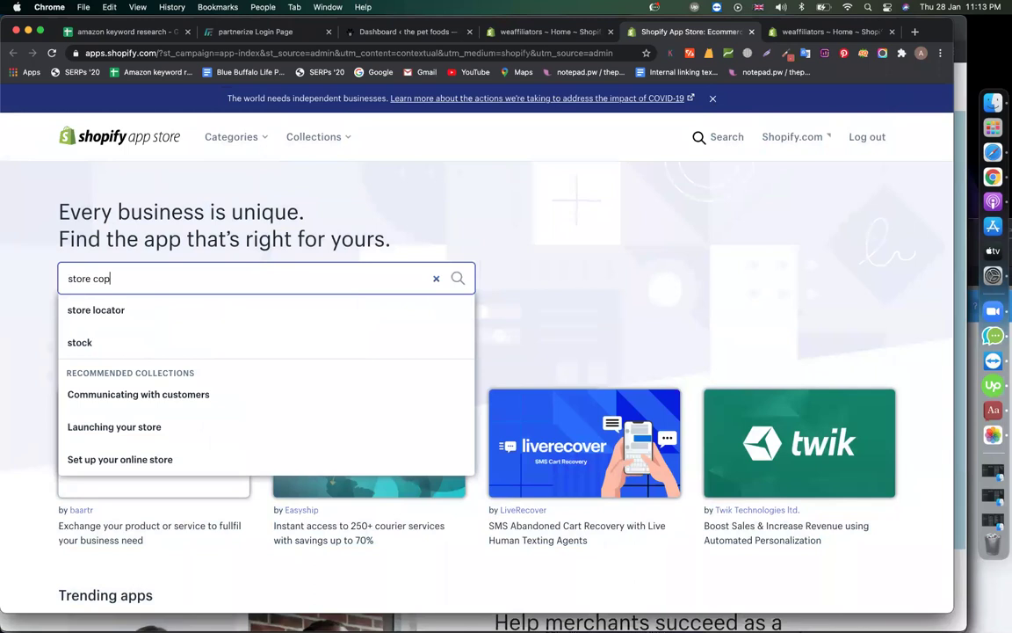
{"action": "type", "text": "y"}
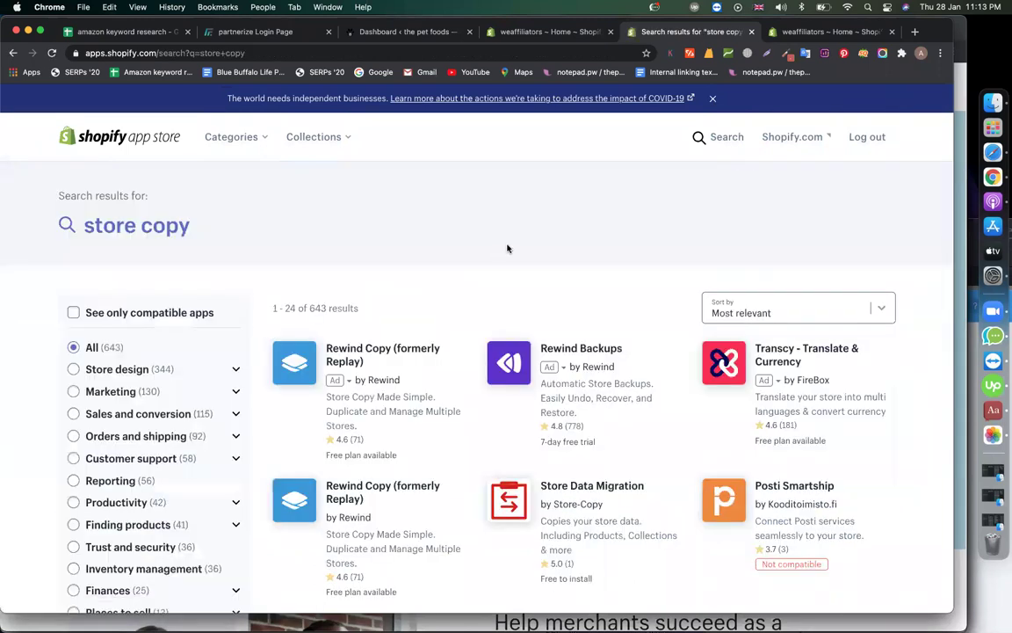
{"action": "scroll", "coordinate": [510, 398], "scroll_direction": "down", "scroll_amount": 5}
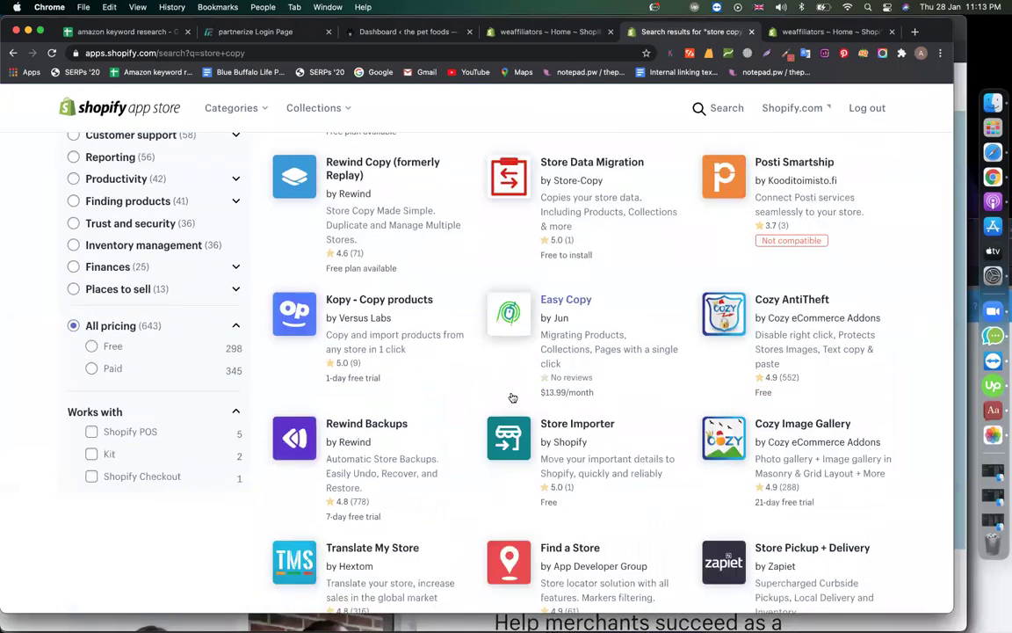
{"action": "scroll", "coordinate": [513, 398], "scroll_direction": "down", "scroll_amount": 6}
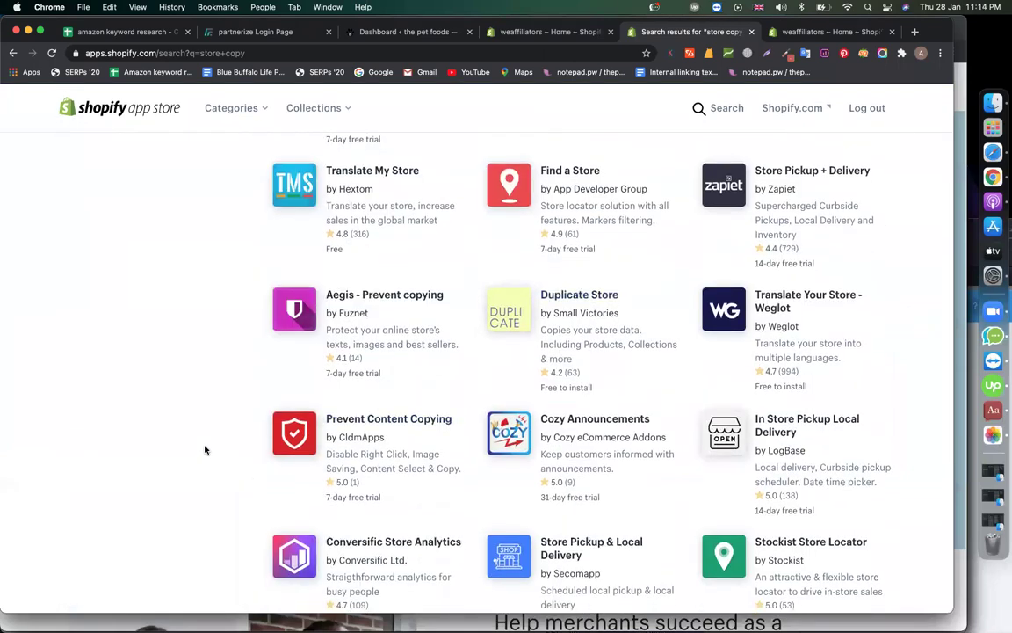
{"action": "scroll", "coordinate": [205, 448], "scroll_direction": "down", "scroll_amount": 4}
{"action": "scroll", "coordinate": [207, 444], "scroll_direction": "up", "scroll_amount": 15}
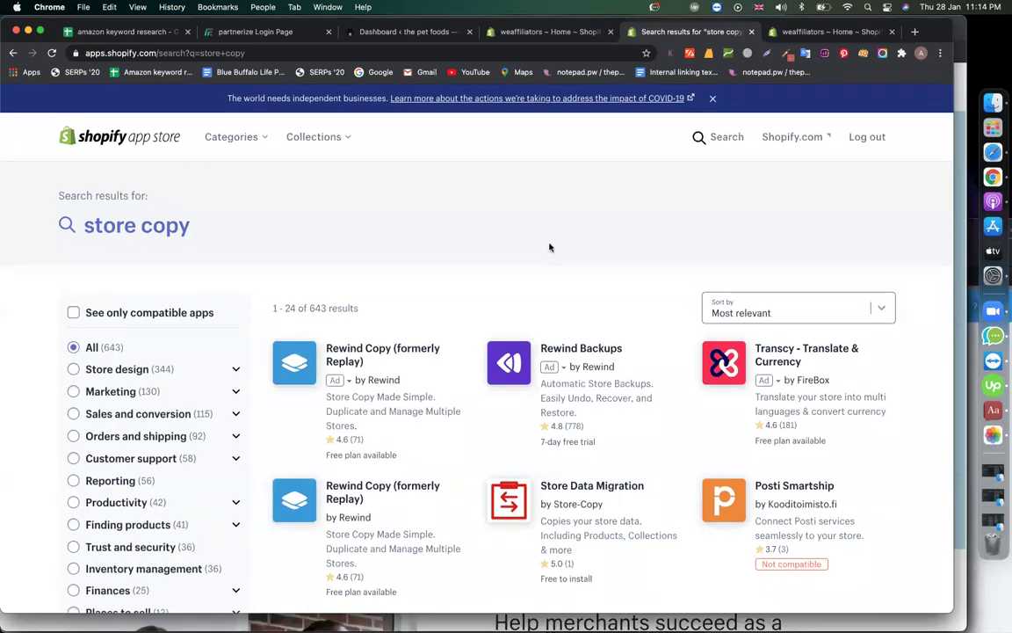
{"action": "scroll", "coordinate": [550, 247], "scroll_direction": "down", "scroll_amount": 10}
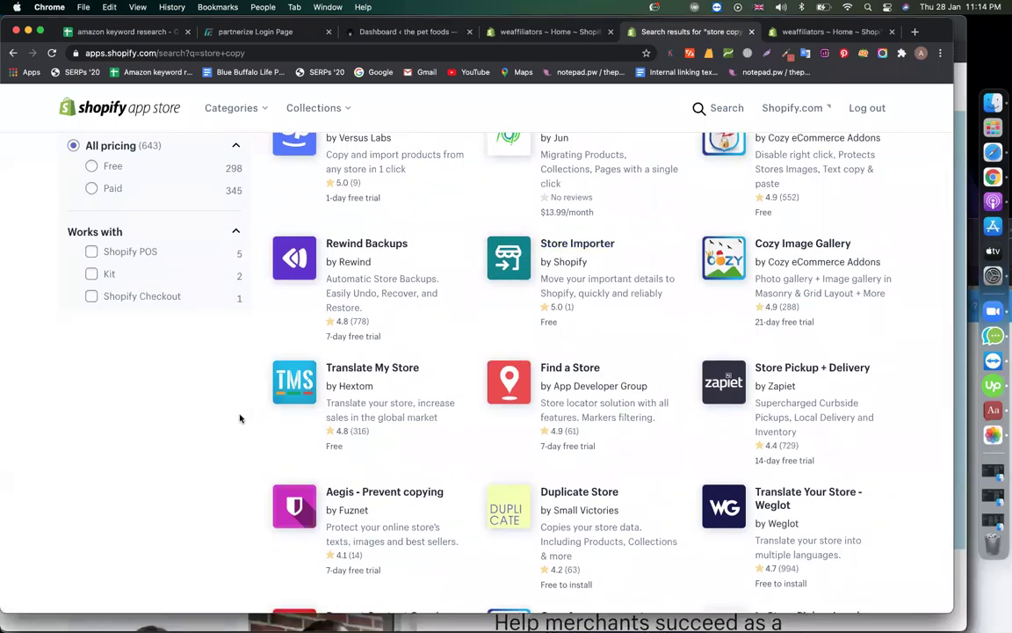
- Switch to Safari and open the shopify_all spreadsheet by entering 'sho' in the address bar
{"action": "left_click", "coordinate": [982, 156]}
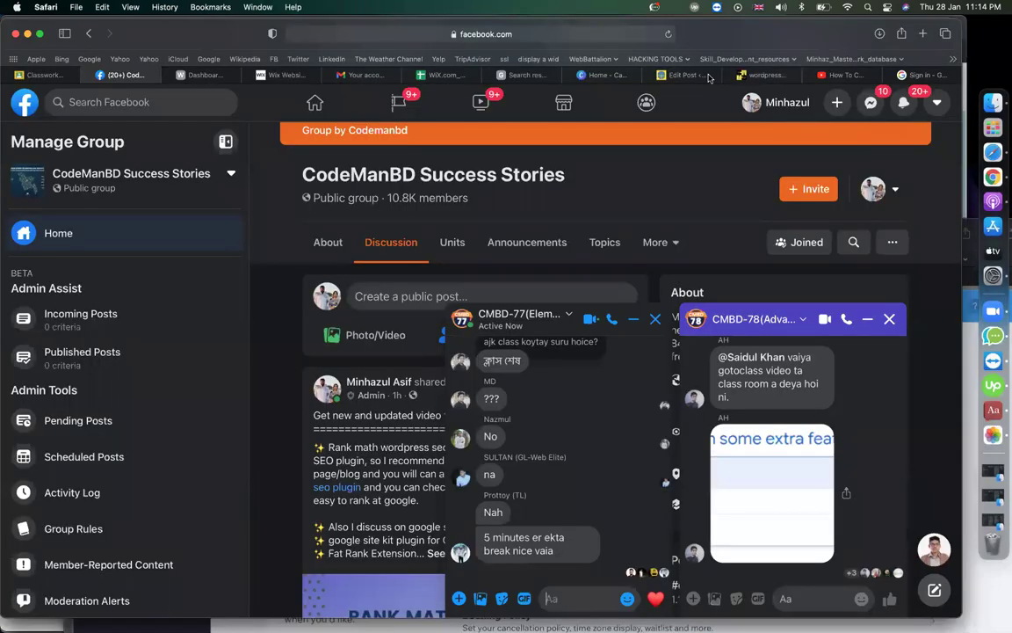
{"action": "left_click", "coordinate": [905, 76]}
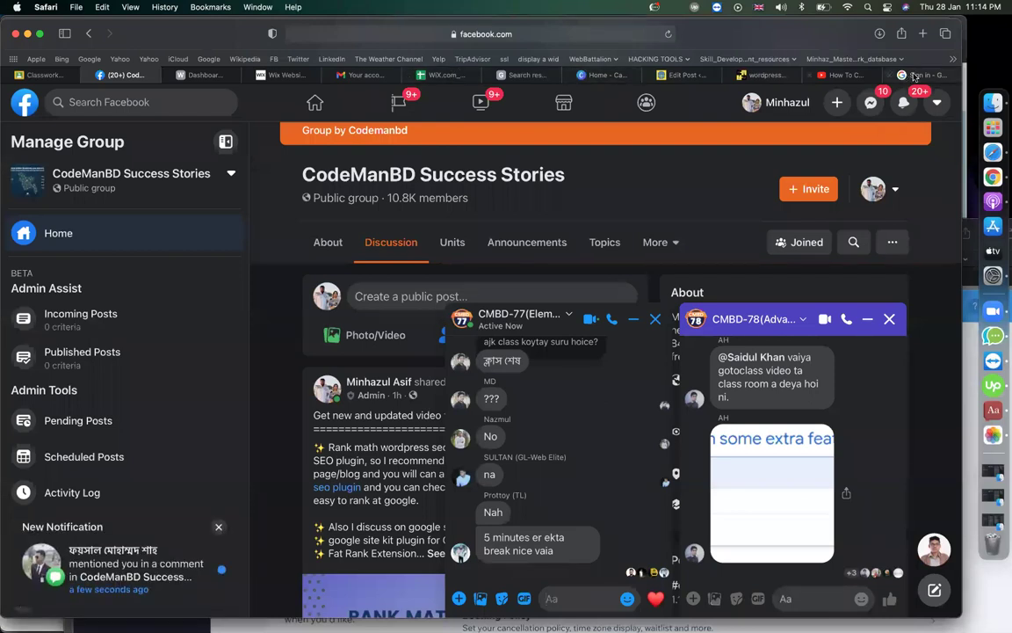
{"action": "left_click", "coordinate": [510, 35]}
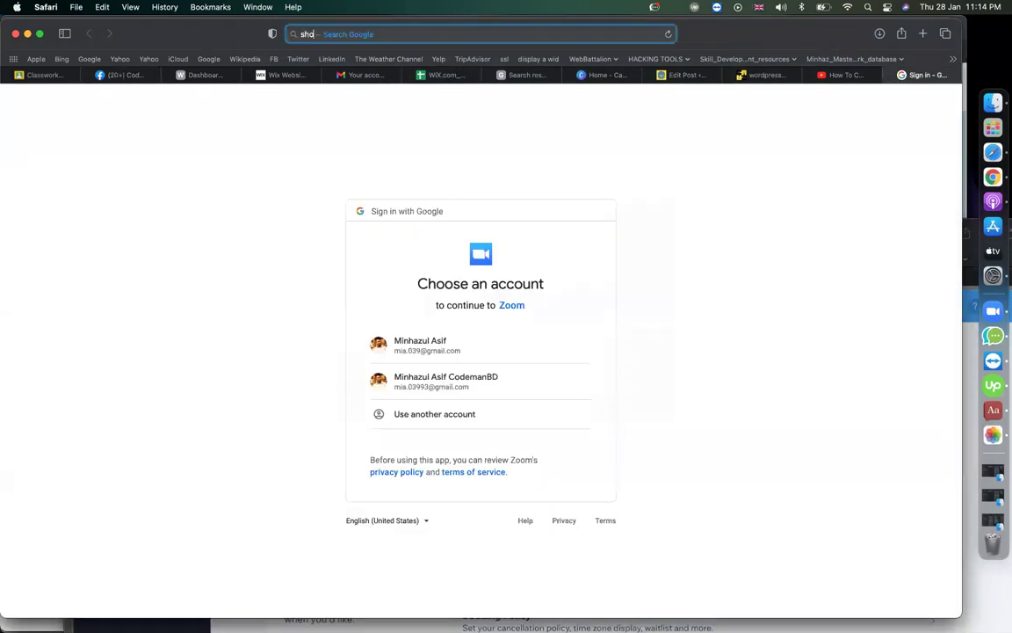
{"action": "type", "text": "sho"}
{"action": "key", "text": "Return"}
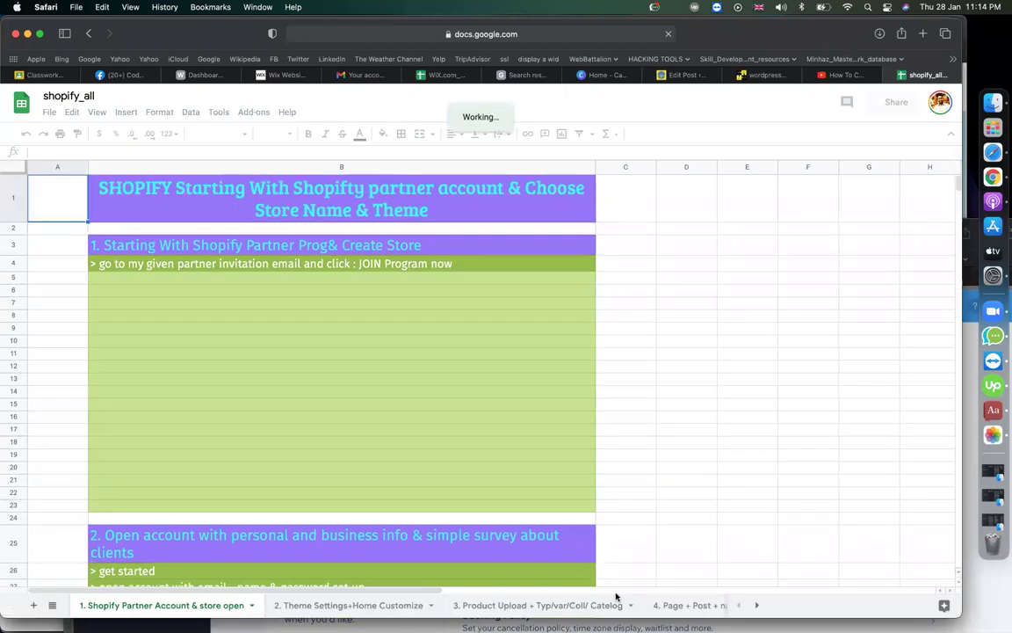
- Show the '13. shopify backup - clone' sheet with the Store Copy – Replay notes
{"action": "scroll", "coordinate": [633, 606], "scroll_direction": "right", "scroll_amount": 5}
{"action": "scroll", "coordinate": [650, 609], "scroll_direction": "right", "scroll_amount": 10}
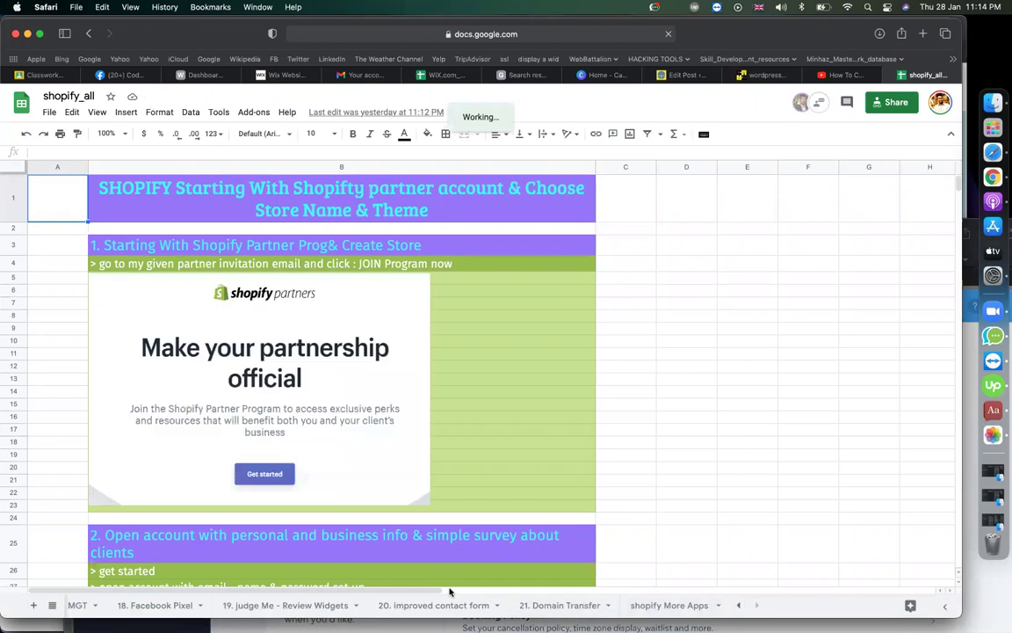
{"action": "scroll", "coordinate": [217, 616], "scroll_direction": "left", "scroll_amount": 6}
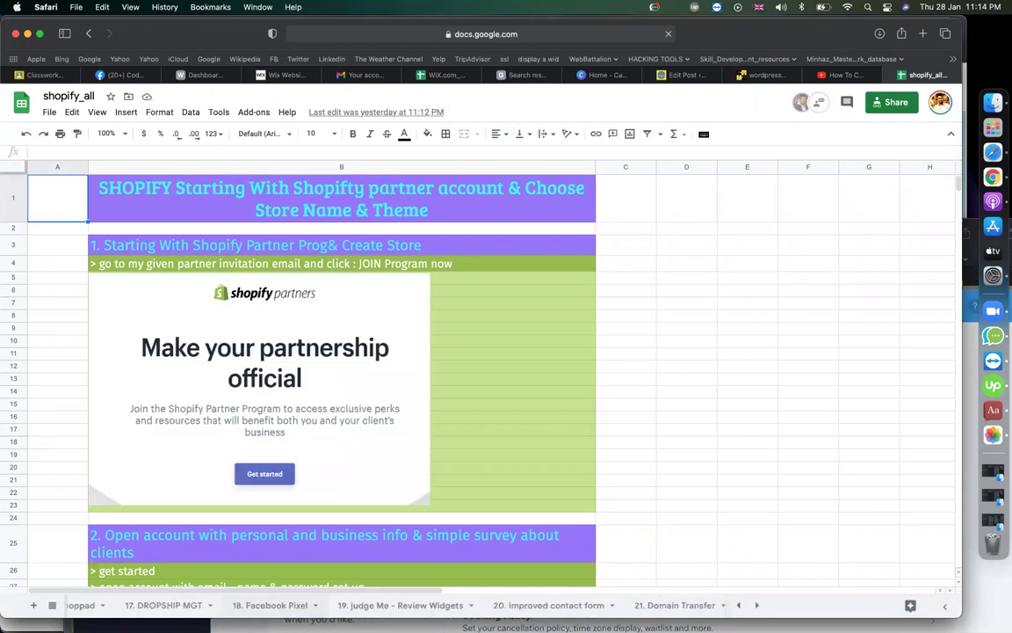
{"action": "scroll", "coordinate": [264, 608], "scroll_direction": "left", "scroll_amount": 4}
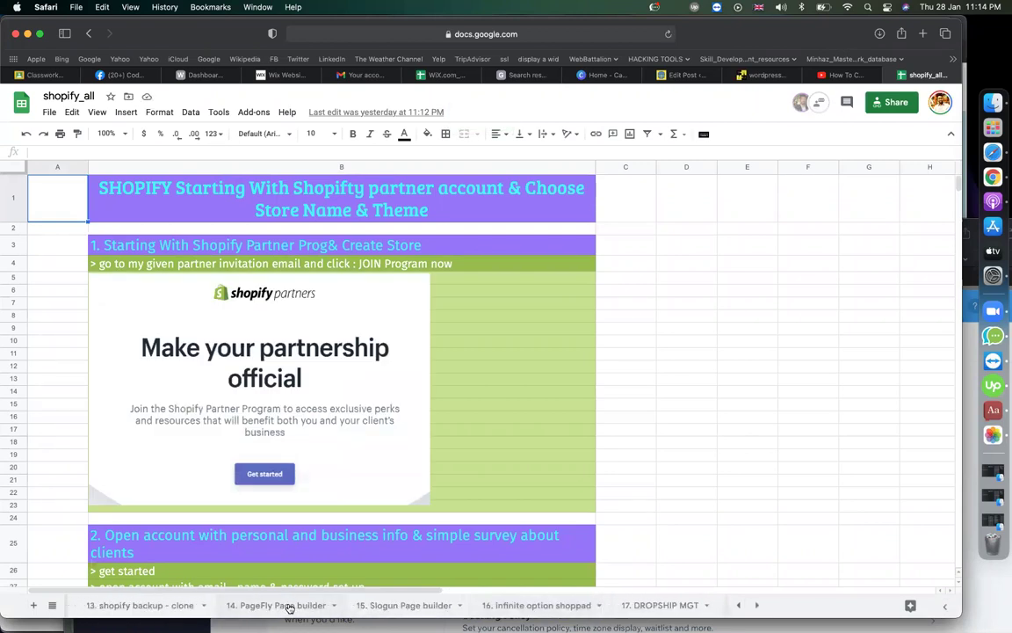
{"action": "scroll", "coordinate": [290, 608], "scroll_direction": "left", "scroll_amount": 2}
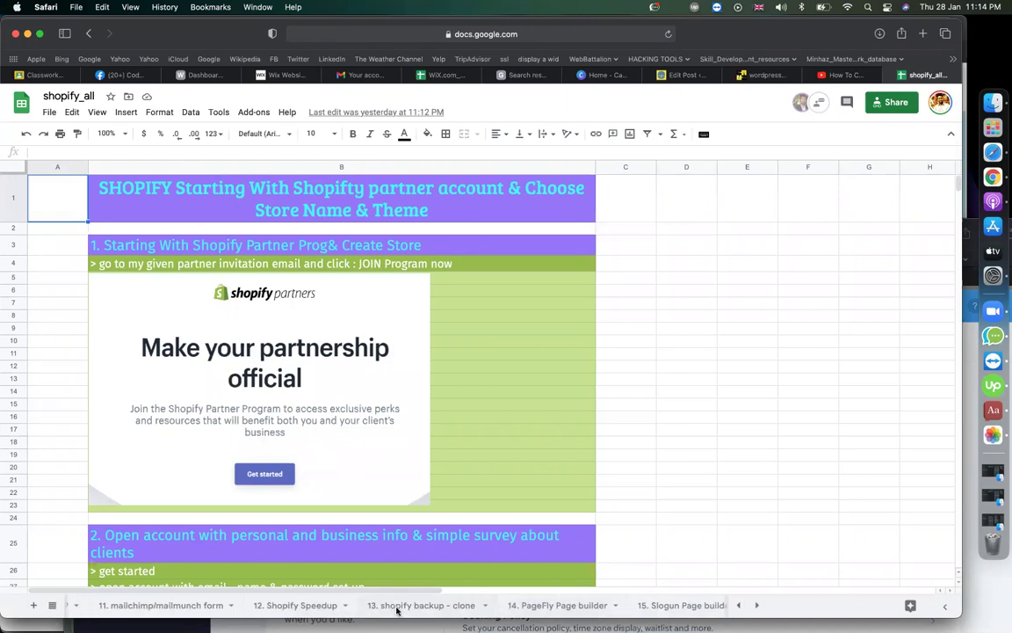
{"action": "left_click", "coordinate": [397, 605]}
{"action": "left_click", "coordinate": [705, 334]}
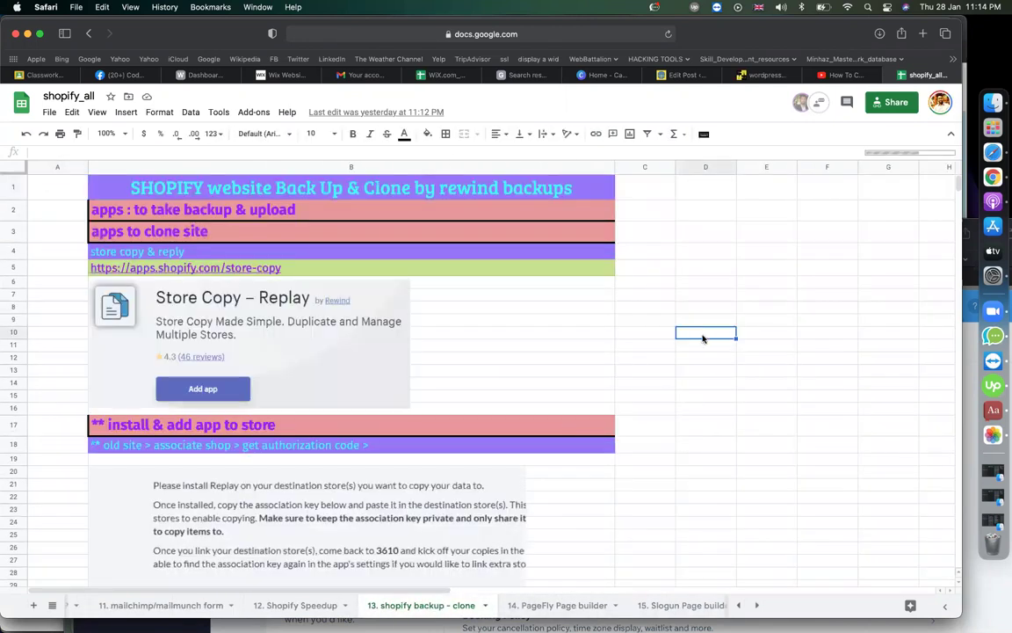
- Load the apps.shopify.com/store-copy Rewind Copy page in Chrome using the link from cell B5
{"action": "left_click", "coordinate": [225, 272]}
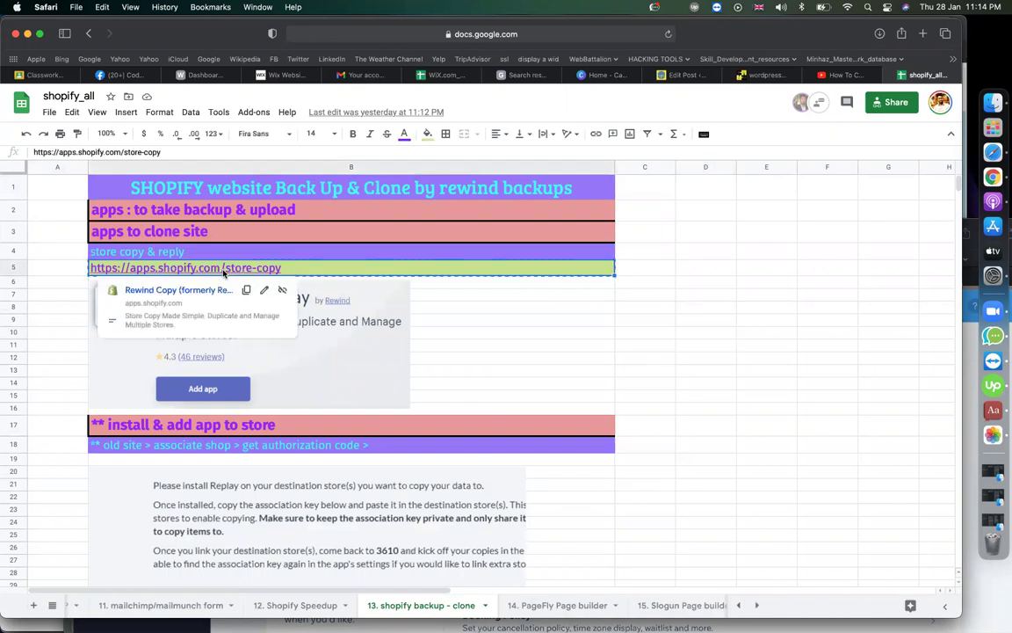
{"action": "key", "text": "super+Tab"}
{"action": "left_click", "coordinate": [238, 51]}
{"action": "type", "text": "https://apps.shopify.com/store-copy"}
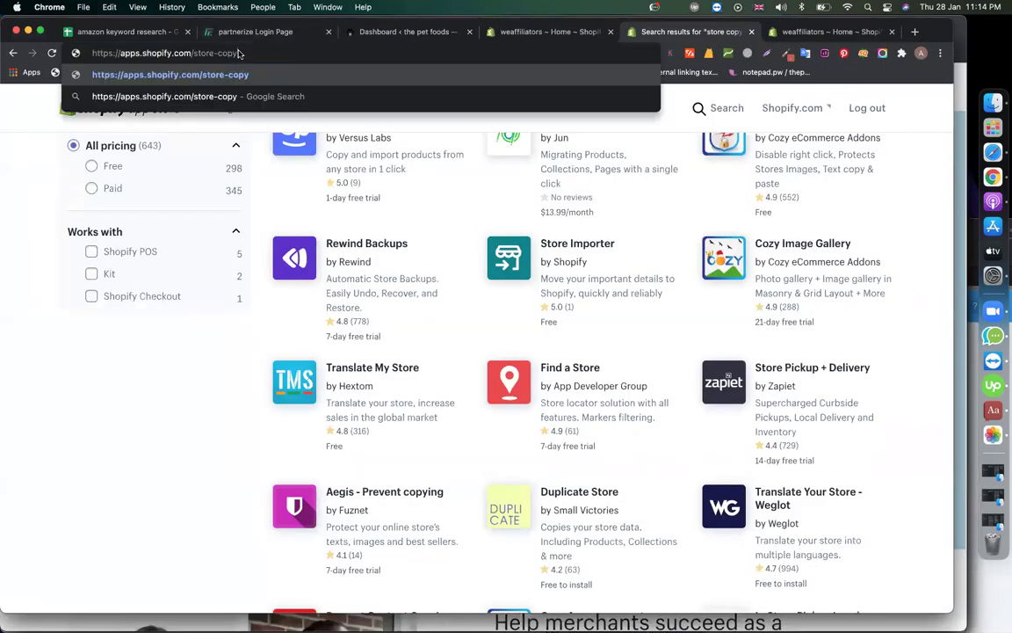
{"action": "key", "text": "Return"}
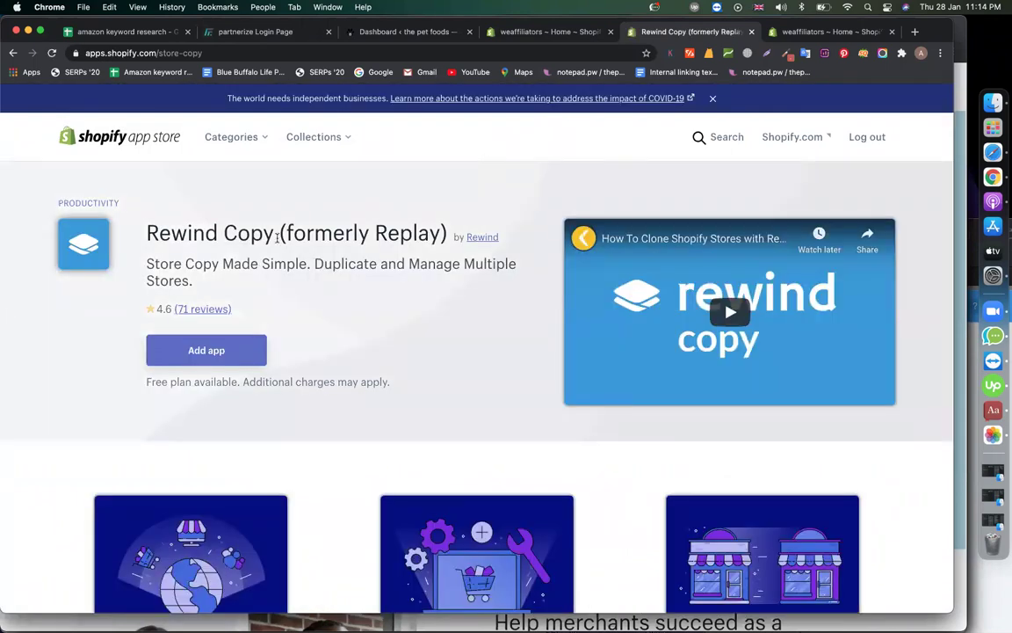
- Start adding Rewind Copy to the store, dismissing the SEO extension overlay
{"action": "triple_click", "coordinate": [195, 233]}
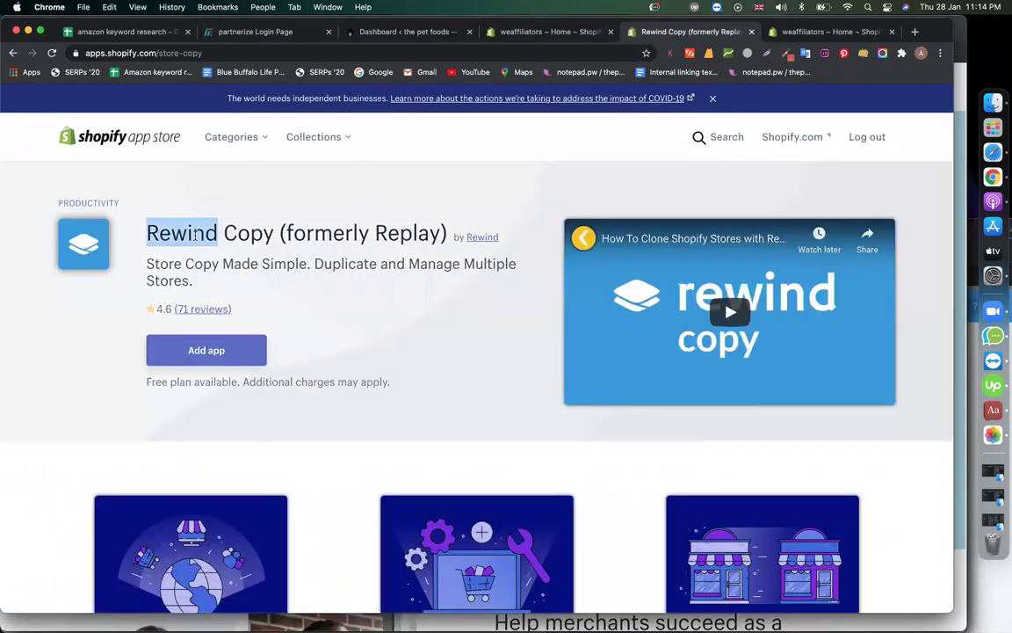
{"action": "left_click", "coordinate": [255, 299]}
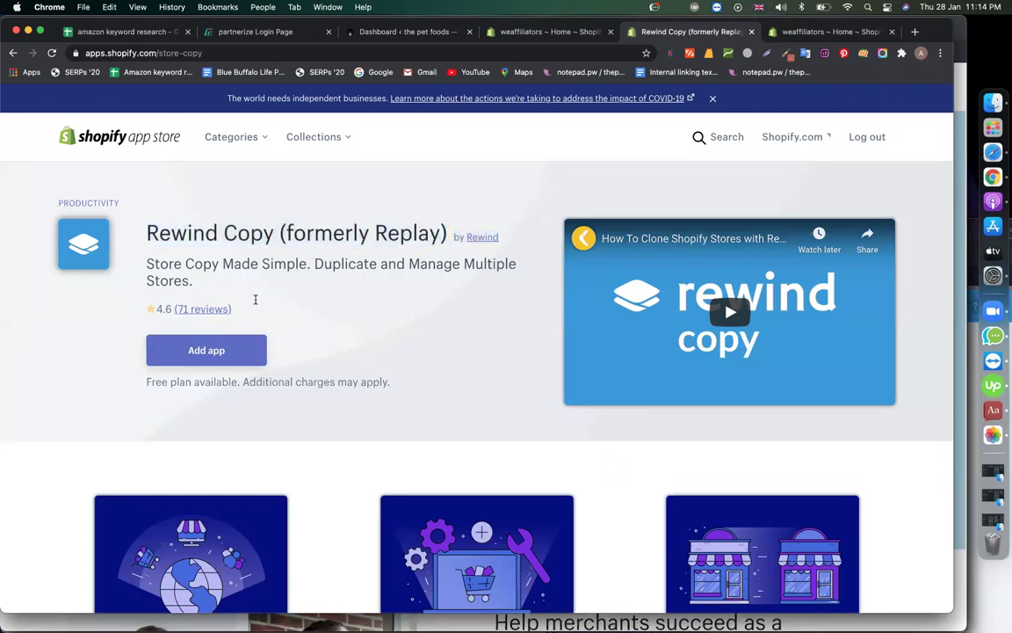
{"action": "left_click", "coordinate": [206, 350]}
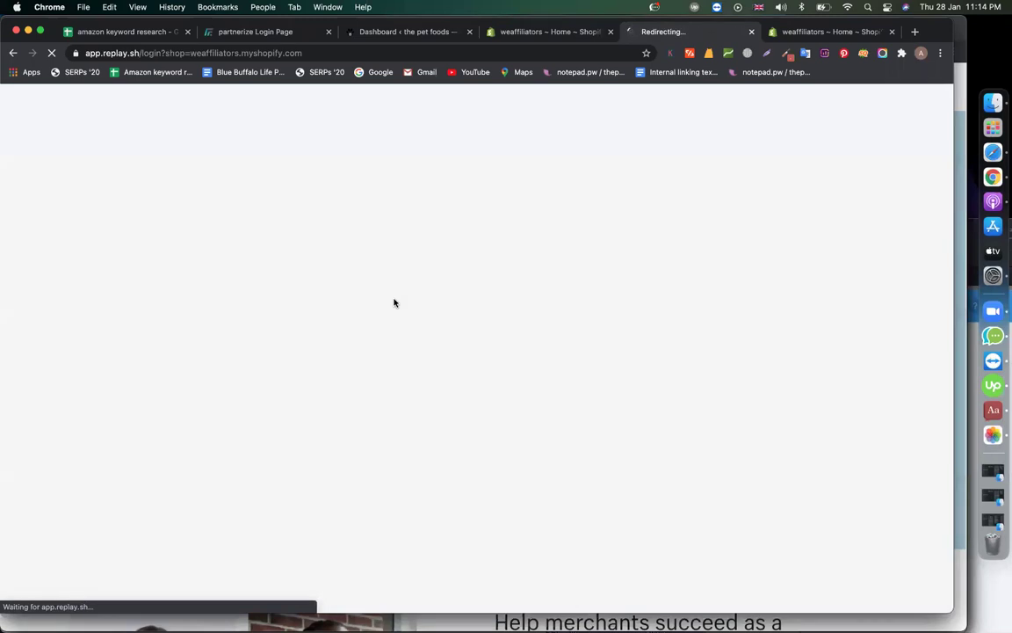
{"action": "left_click", "coordinate": [938, 99]}
{"action": "left_click", "coordinate": [846, 140]}
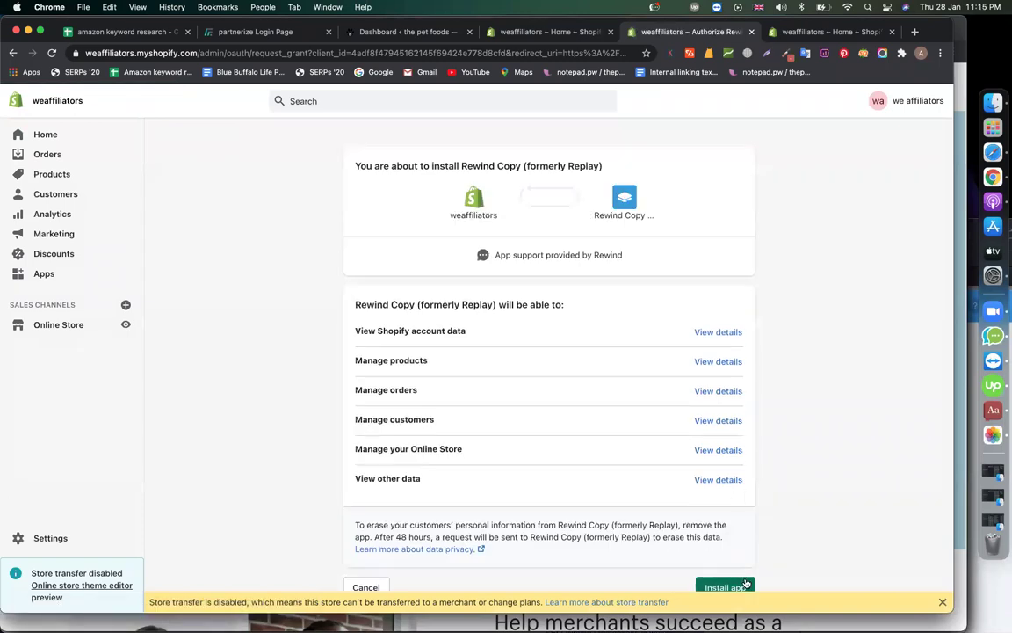
- Approve installing Rewind Copy on the weaffiliators store
{"action": "left_click", "coordinate": [725, 586]}
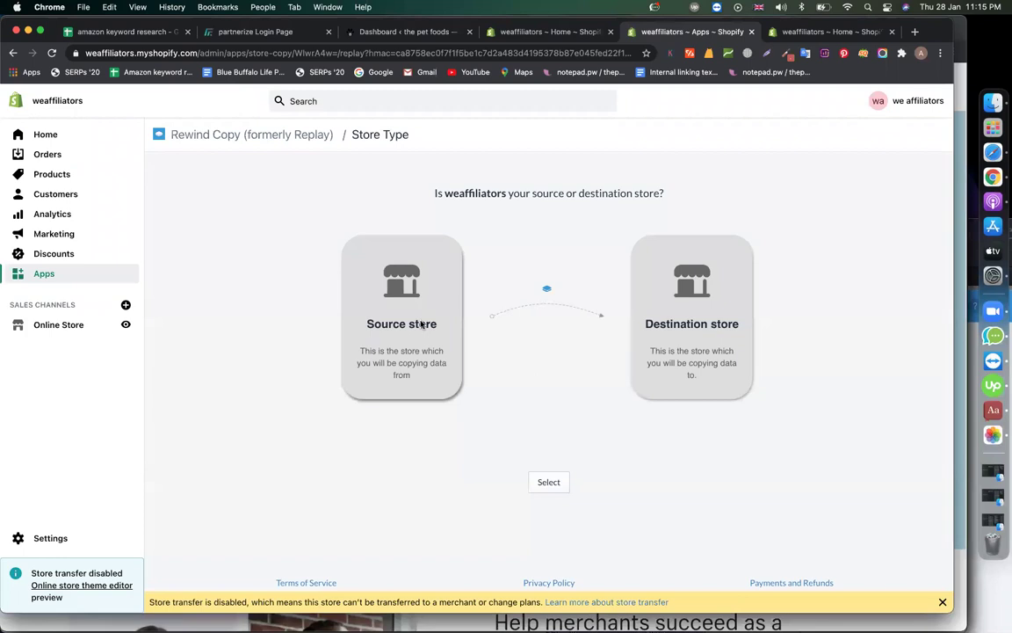
- Choose Source store for weaffiliators and confirm the choice
{"action": "left_click", "coordinate": [379, 291]}
{"action": "left_click", "coordinate": [551, 482]}
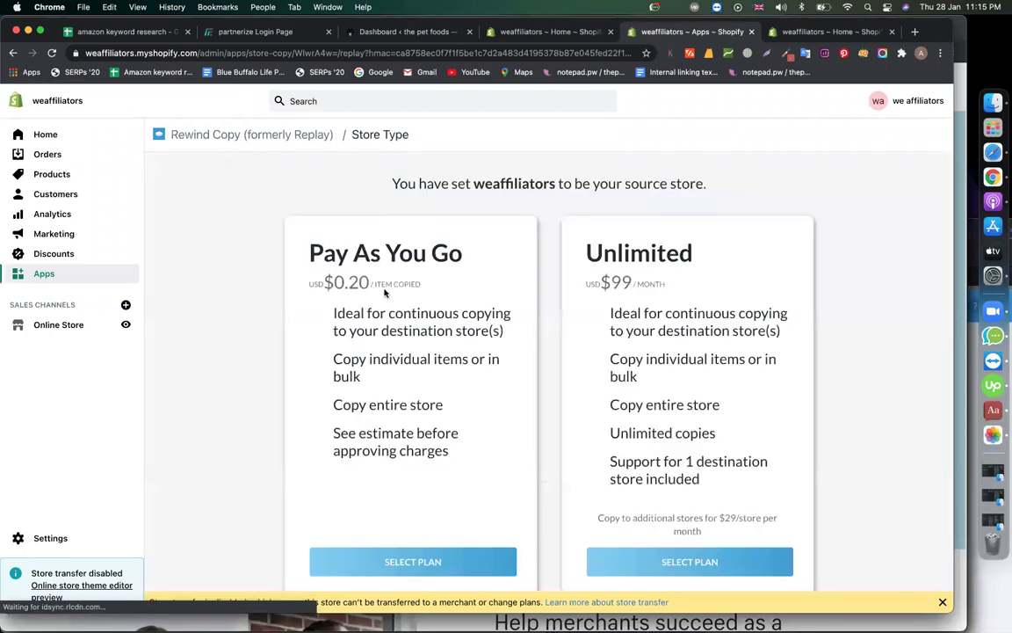
{"action": "scroll", "coordinate": [360, 441], "scroll_direction": "down", "scroll_amount": 3}
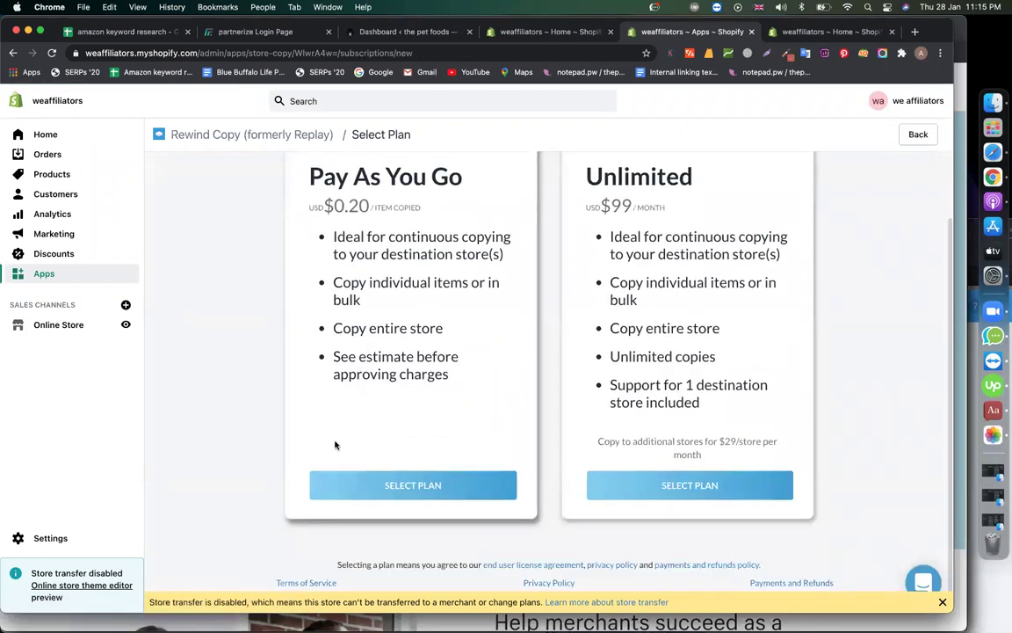
{"action": "scroll", "coordinate": [276, 439], "scroll_direction": "up", "scroll_amount": 2}
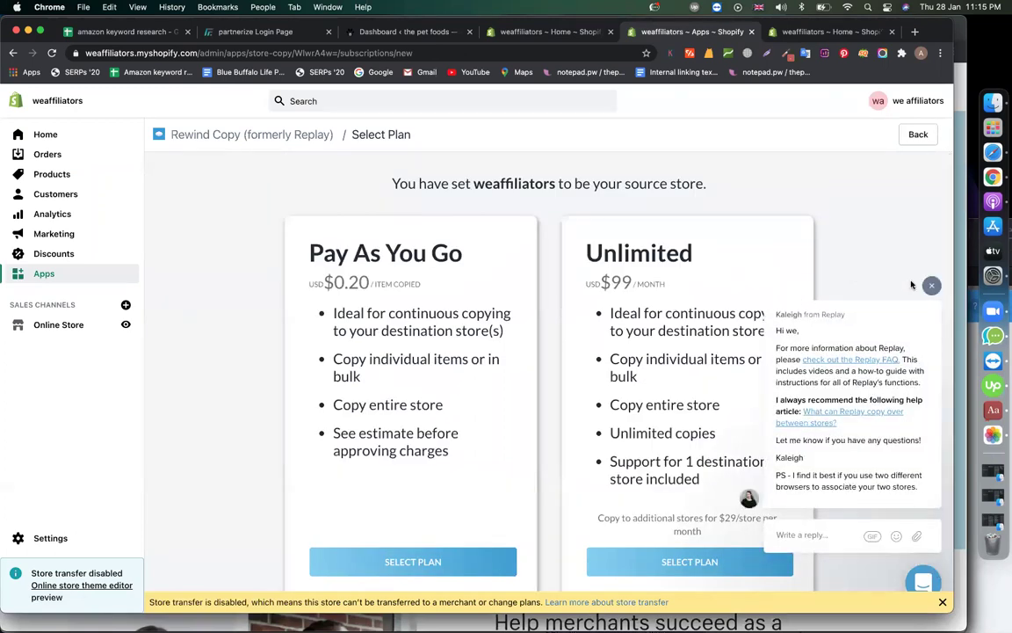
- Select the Pay As You Go plan and copy the association key
{"action": "left_click", "coordinate": [932, 285]}
{"action": "scroll", "coordinate": [886, 346], "scroll_direction": "down", "scroll_amount": 2}
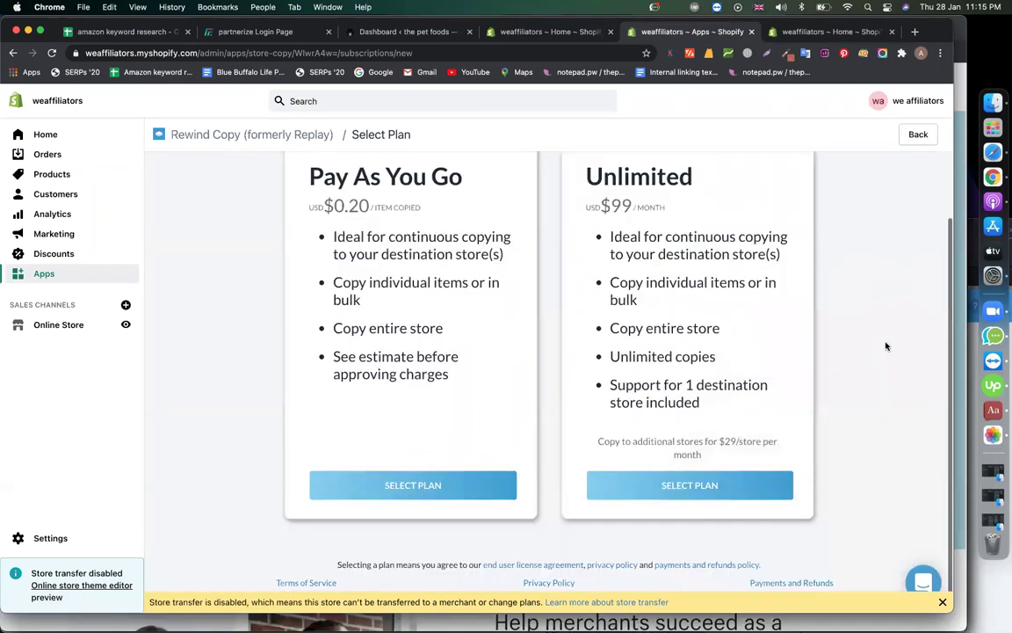
{"action": "left_click", "coordinate": [417, 482]}
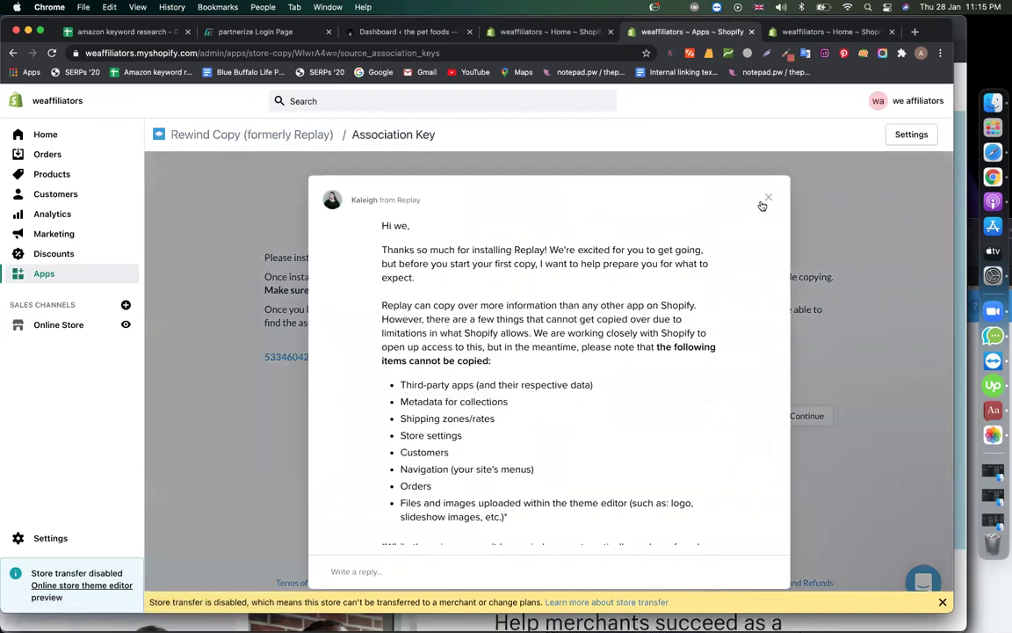
{"action": "left_click", "coordinate": [768, 199]}
{"action": "left_click", "coordinate": [555, 358]}
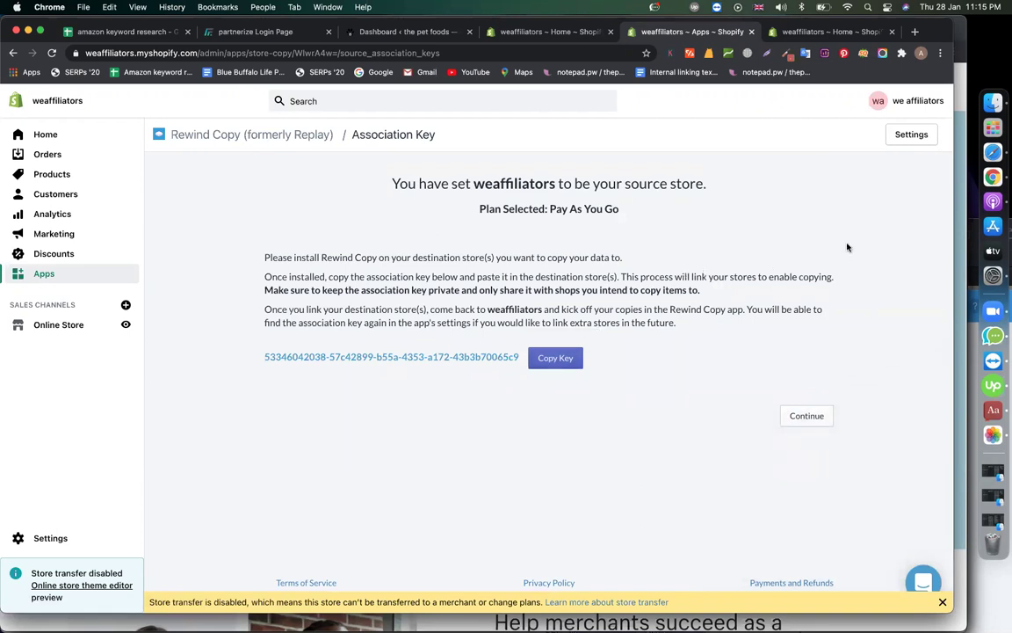
{"action": "left_click", "coordinate": [967, 130]}
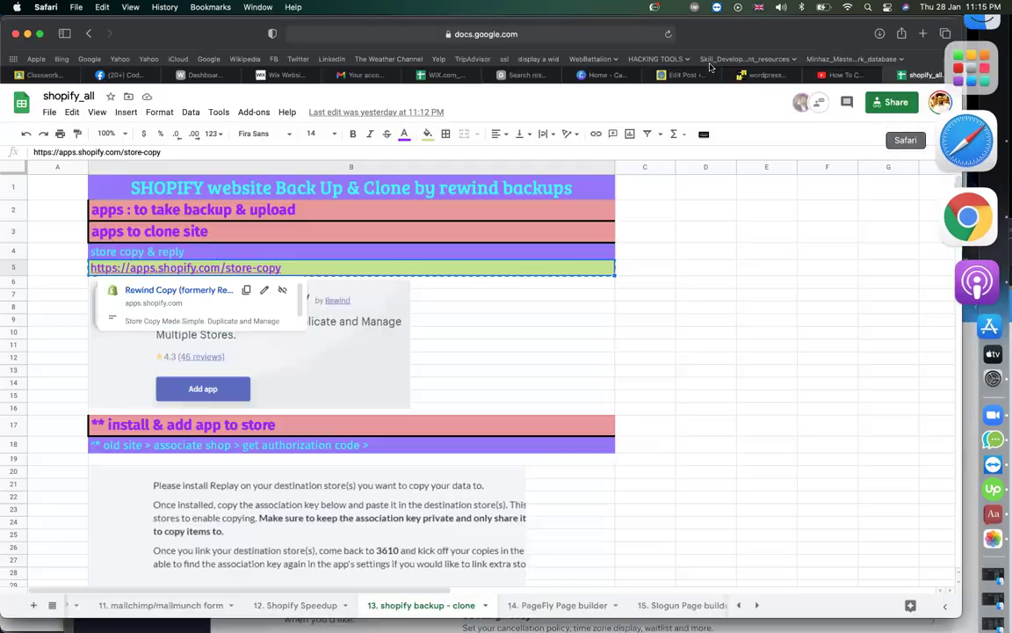
{"action": "left_click", "coordinate": [681, 74]}
- Open minhazulasifstore.myshopify.com/admin in Safari, go to its Apps page, then the Shopify App Store
{"action": "left_click", "coordinate": [587, 35]}
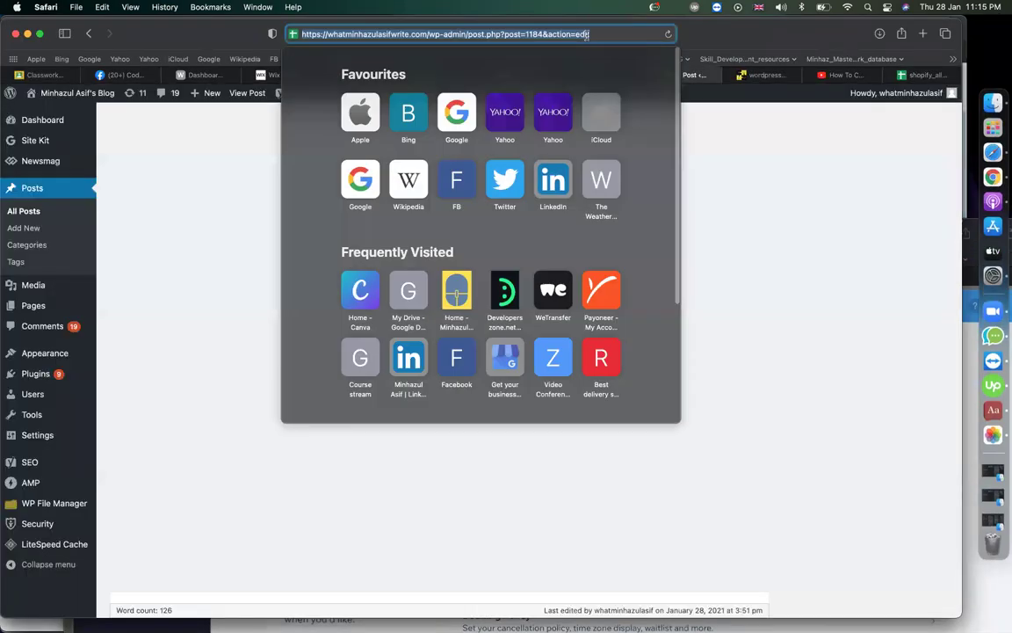
{"action": "type", "text": "minhazulasifstore.myshopify.com/"}
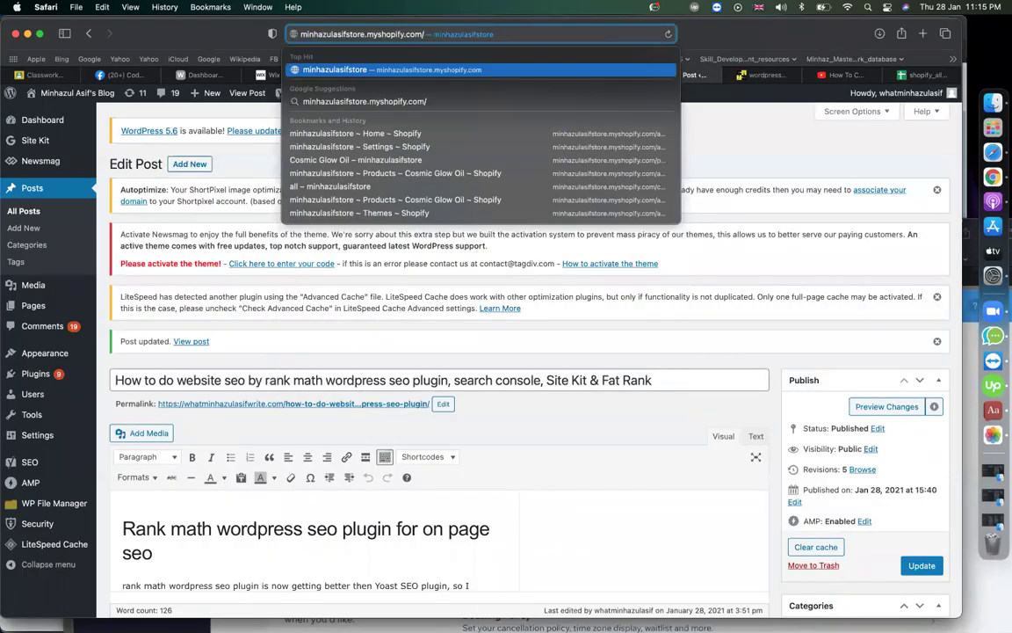
{"action": "type", "text": "dmin"}
{"action": "key", "text": "BackSpace"}
{"action": "key", "text": "BackSpace"}
{"action": "key", "text": "BackSpace"}
{"action": "key", "text": "BackSpace"}
{"action": "type", "text": "admin"}
{"action": "key", "text": "Return"}
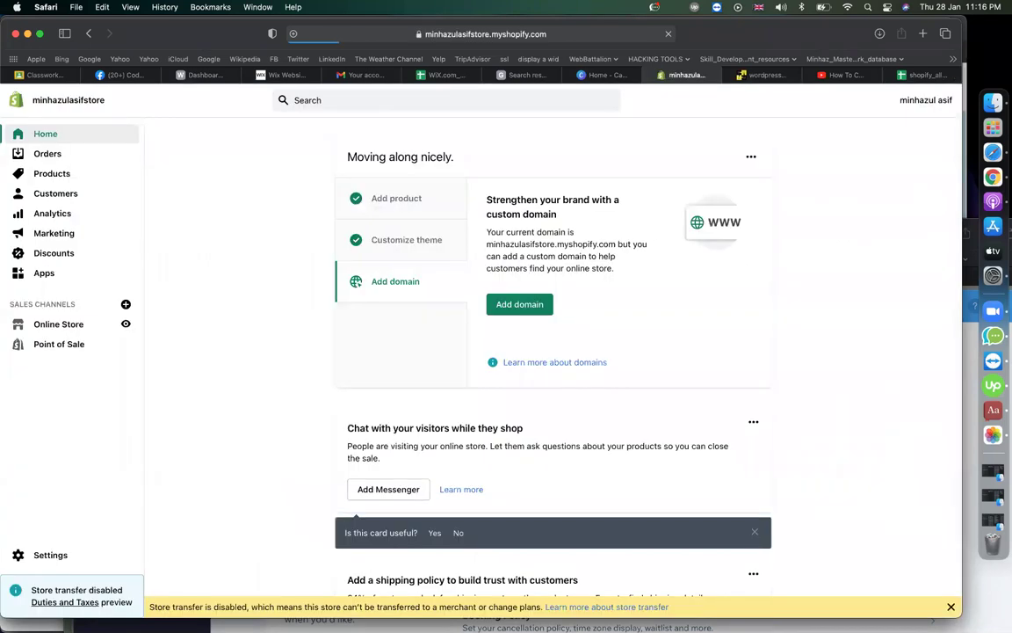
{"action": "left_click", "coordinate": [44, 272]}
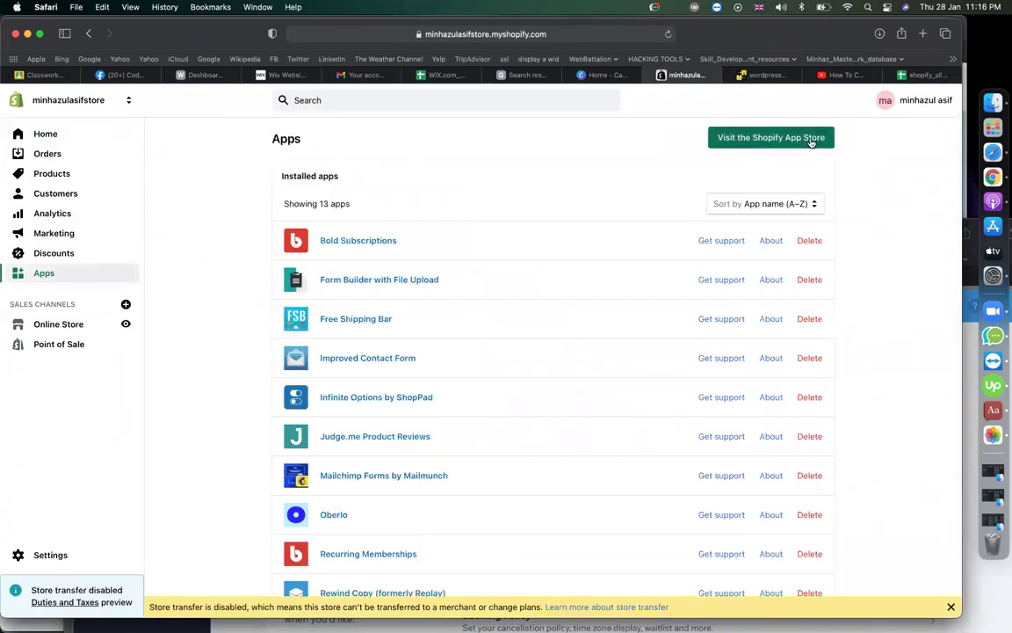
{"action": "left_click", "coordinate": [813, 140]}
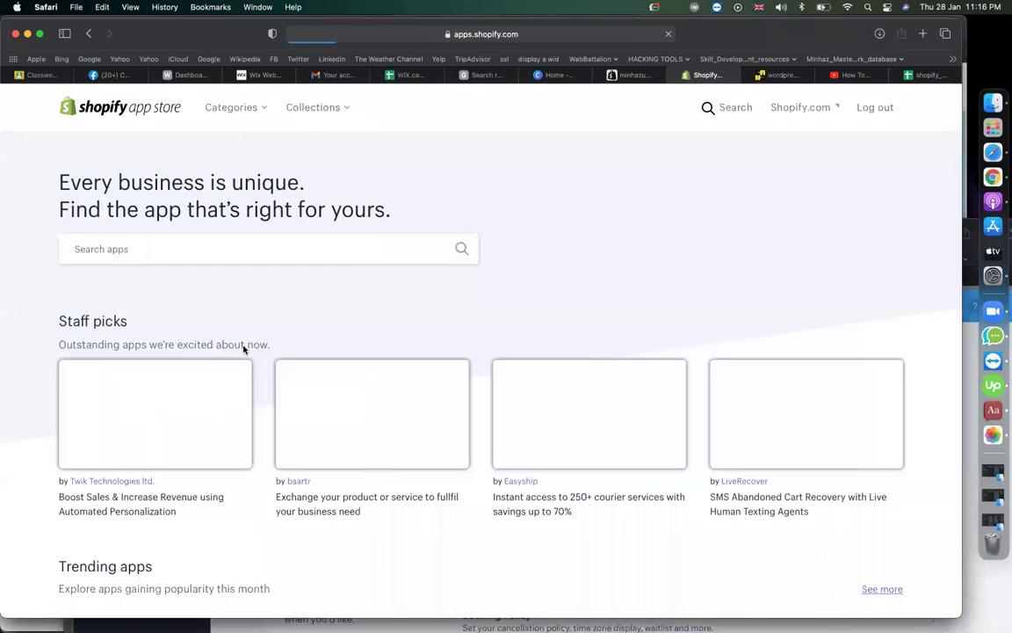
- Search the App Store for 'store copy' and open the Rewind Copy result
{"action": "left_click", "coordinate": [132, 277]}
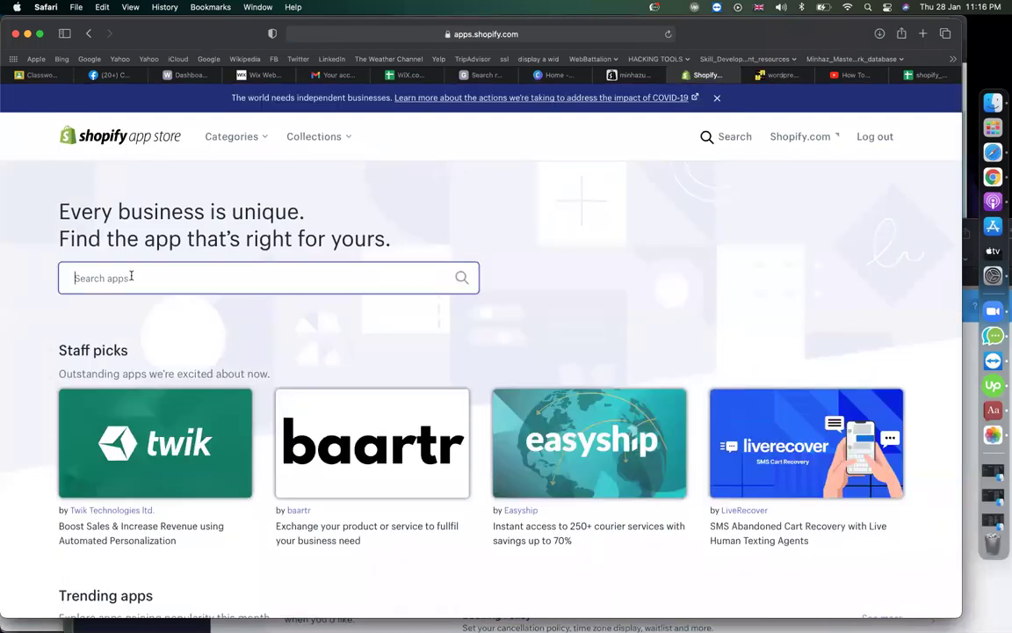
{"action": "type", "text": "store copy"}
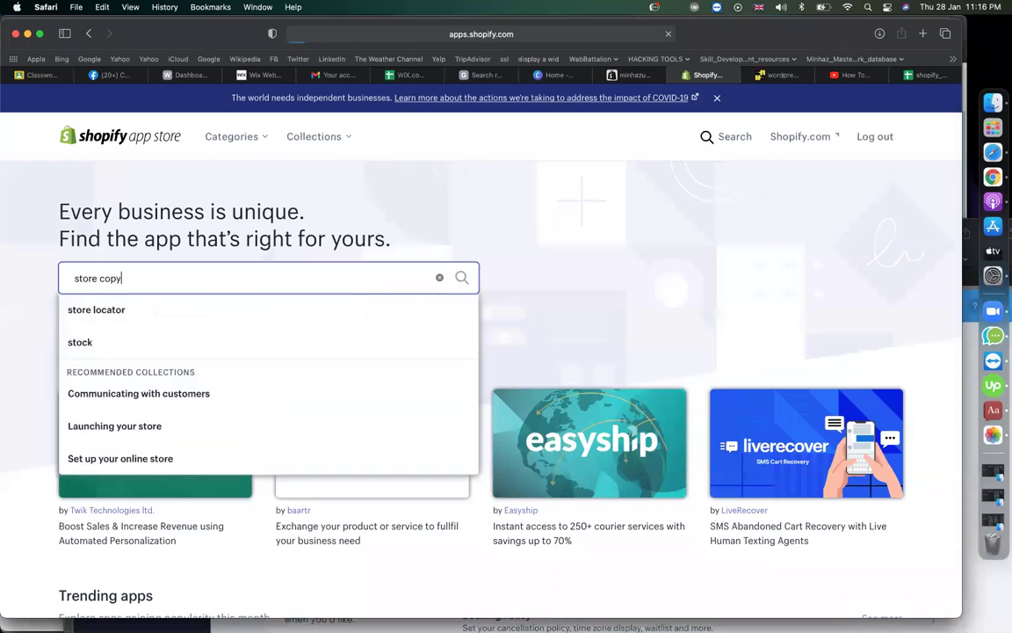
{"action": "key", "text": "Return"}
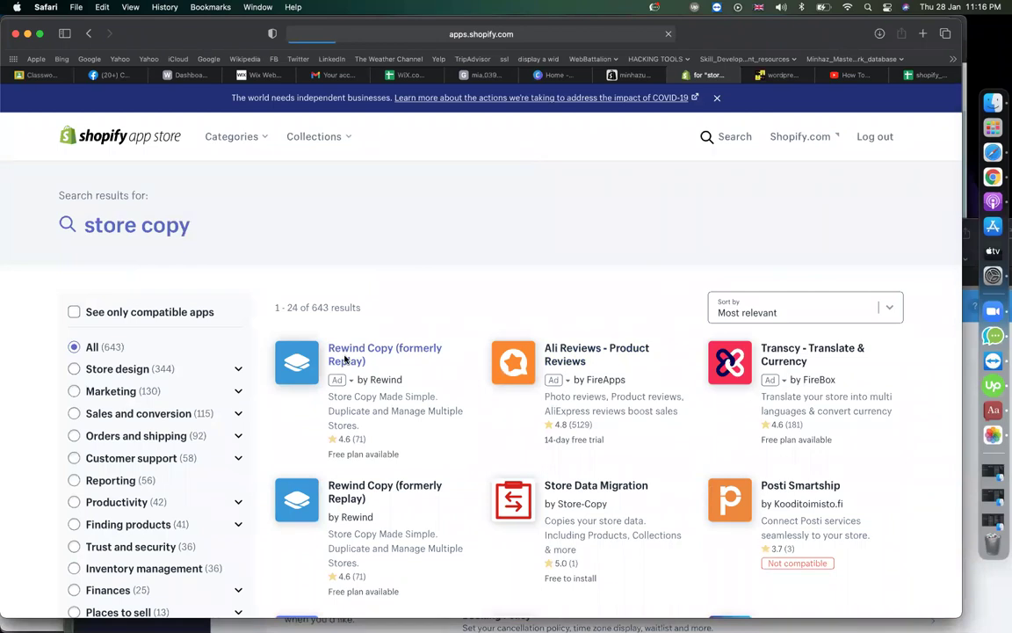
{"action": "left_click", "coordinate": [346, 357]}
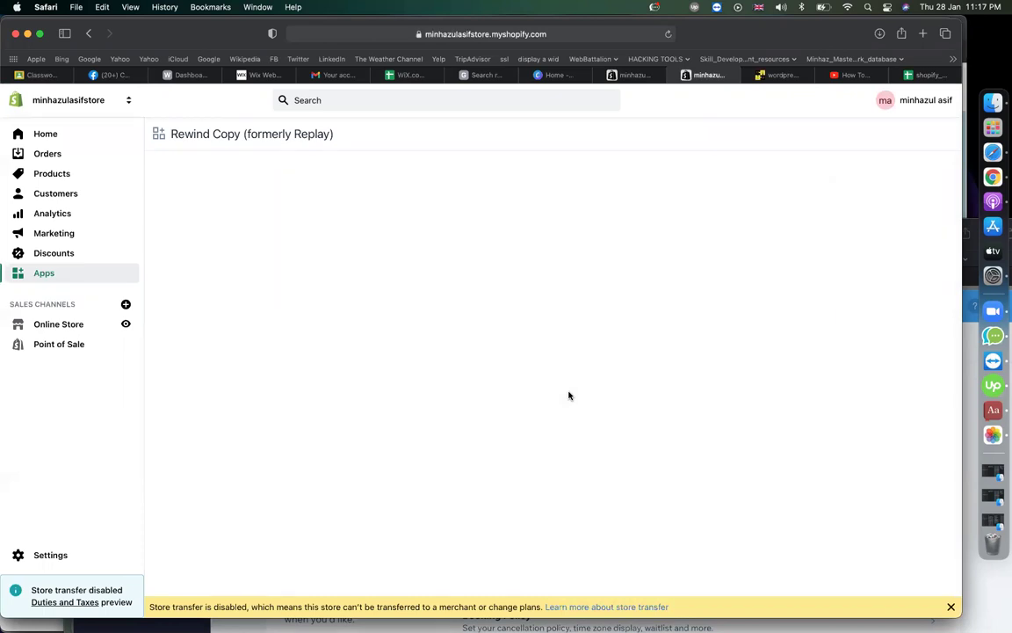
- Reload the Rewind Copy app page in minhazulasifstore's admin, retrying from Safari's address bar
{"action": "left_click", "coordinate": [668, 34]}
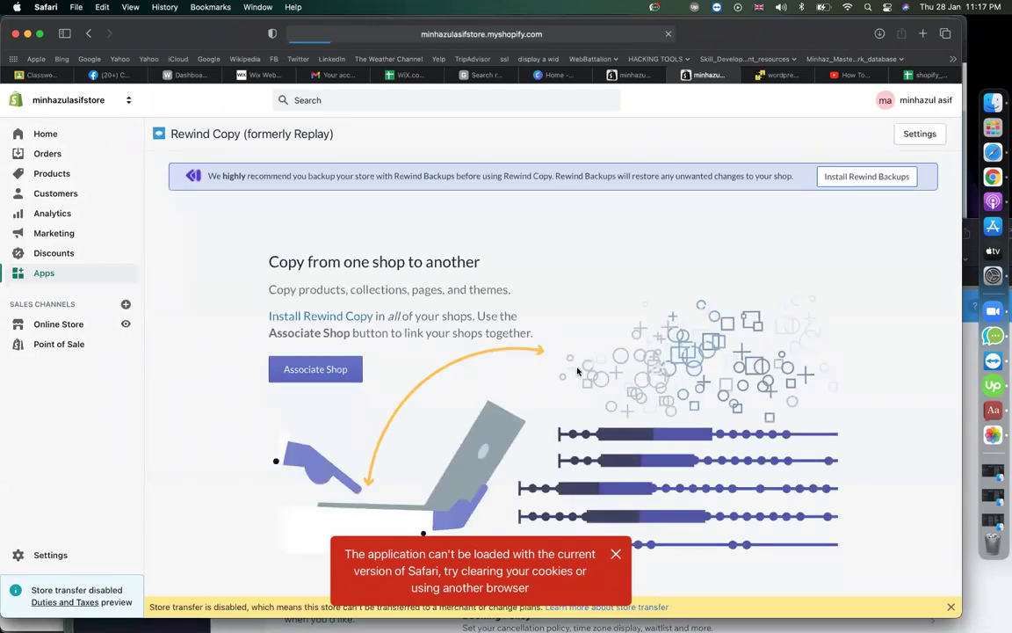
{"action": "scroll", "coordinate": [791, 320], "scroll_direction": "down", "scroll_amount": 1}
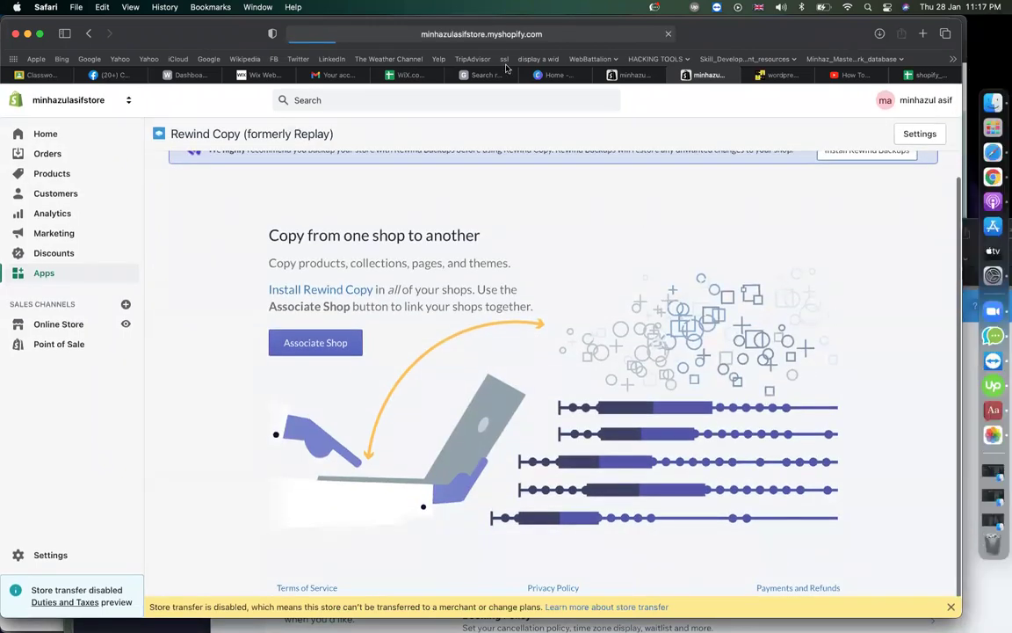
{"action": "left_click", "coordinate": [423, 34]}
{"action": "key", "text": "Return"}
{"action": "left_click", "coordinate": [425, 34]}
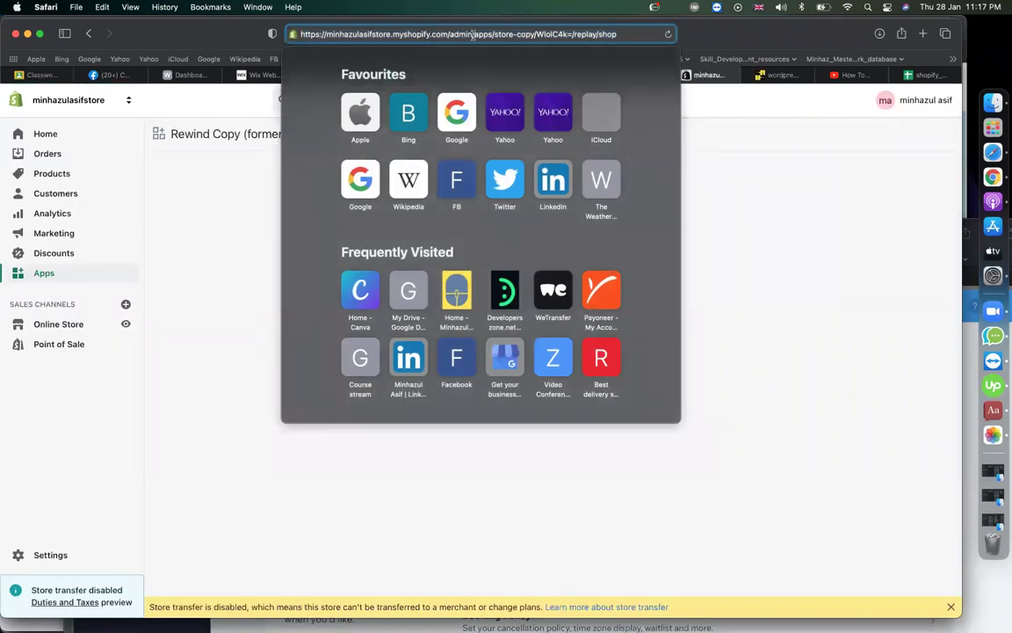
- In Chrome, switch to the other browser profile and load the pasted minhazulasifstore admin address
{"action": "key", "text": "super+Tab"}
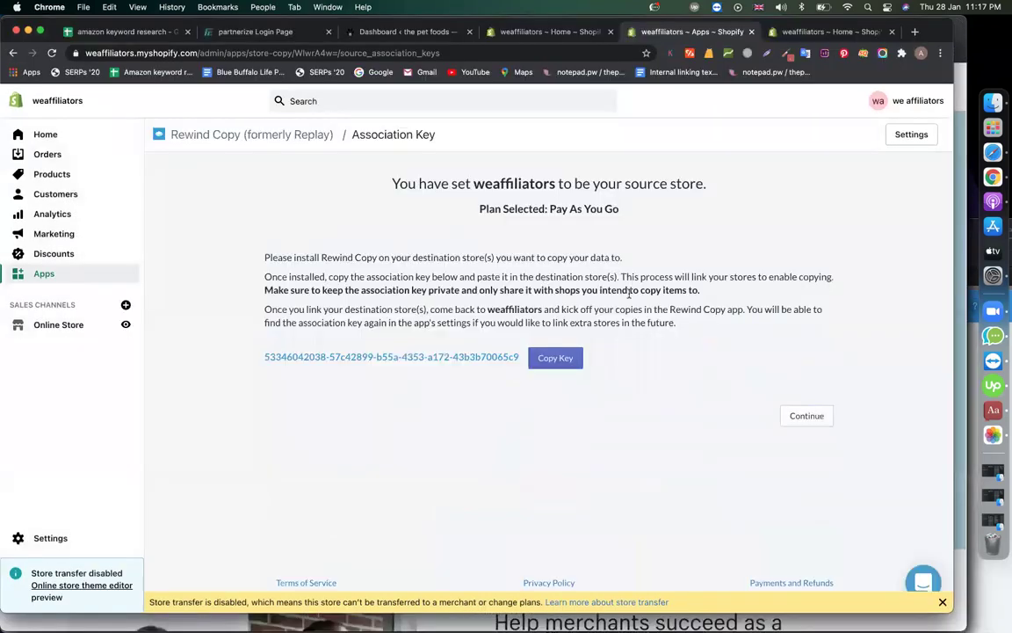
{"action": "left_click", "coordinate": [921, 53]}
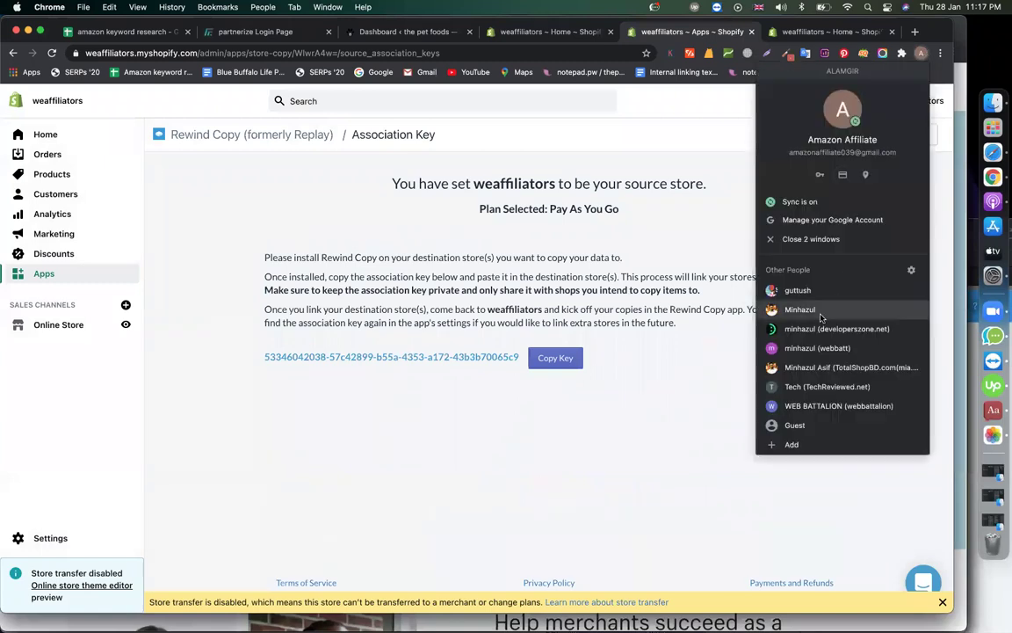
{"action": "left_click", "coordinate": [795, 367]}
{"action": "key", "text": "super+v"}
{"action": "key", "text": "Return"}
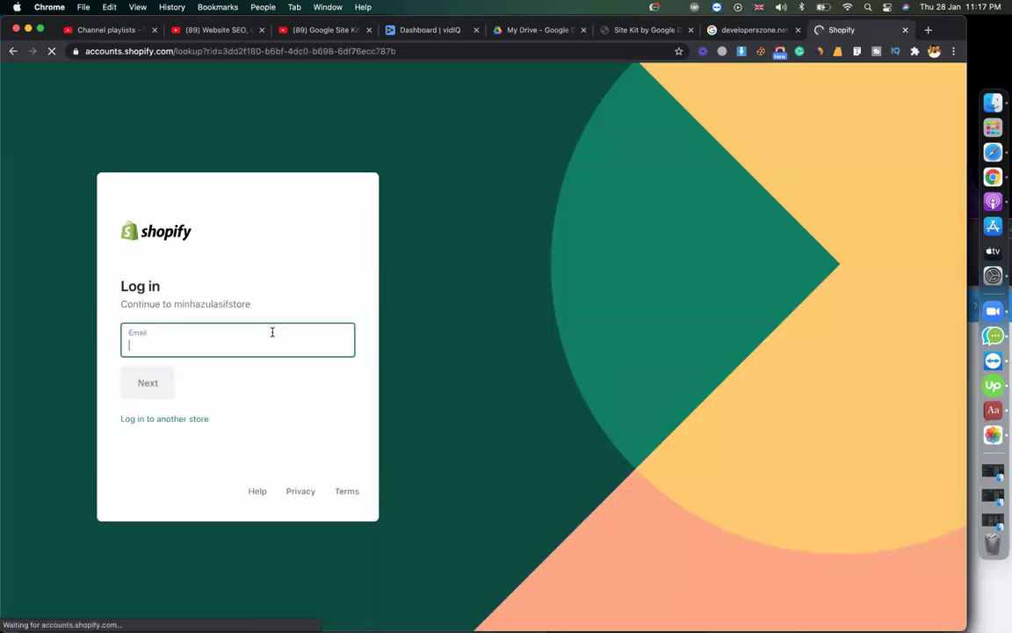
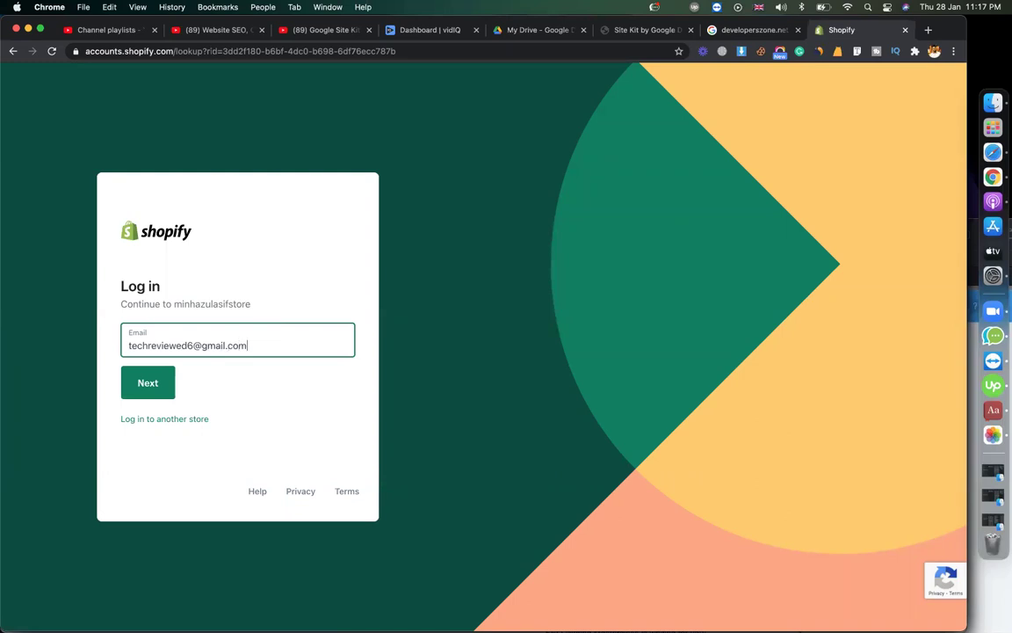
- Sign in with the account email and password
{"action": "key", "text": "Return"}
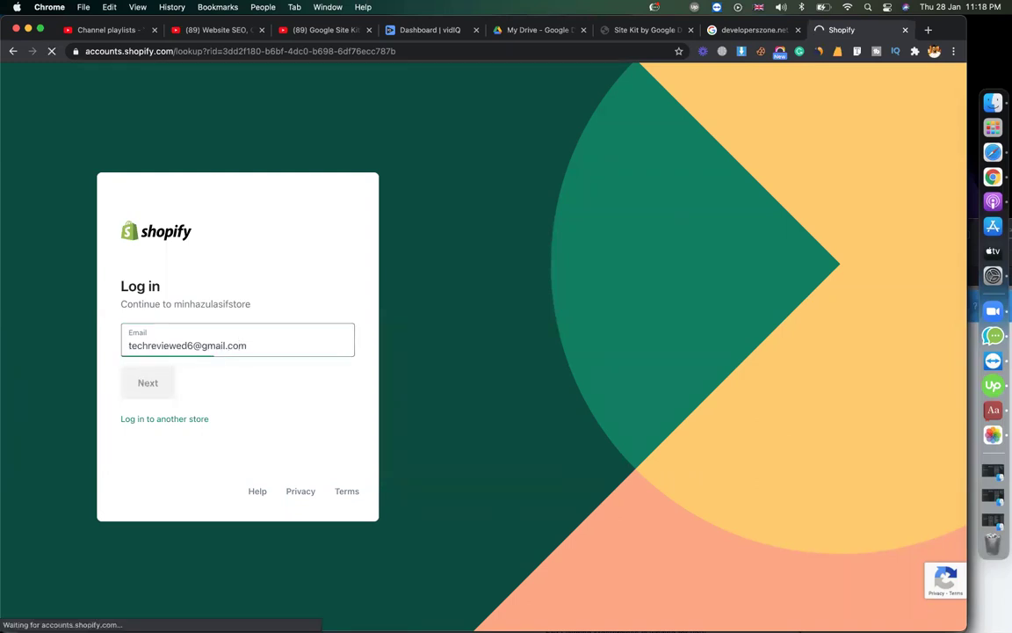
{"action": "type", "text": "••••••"}
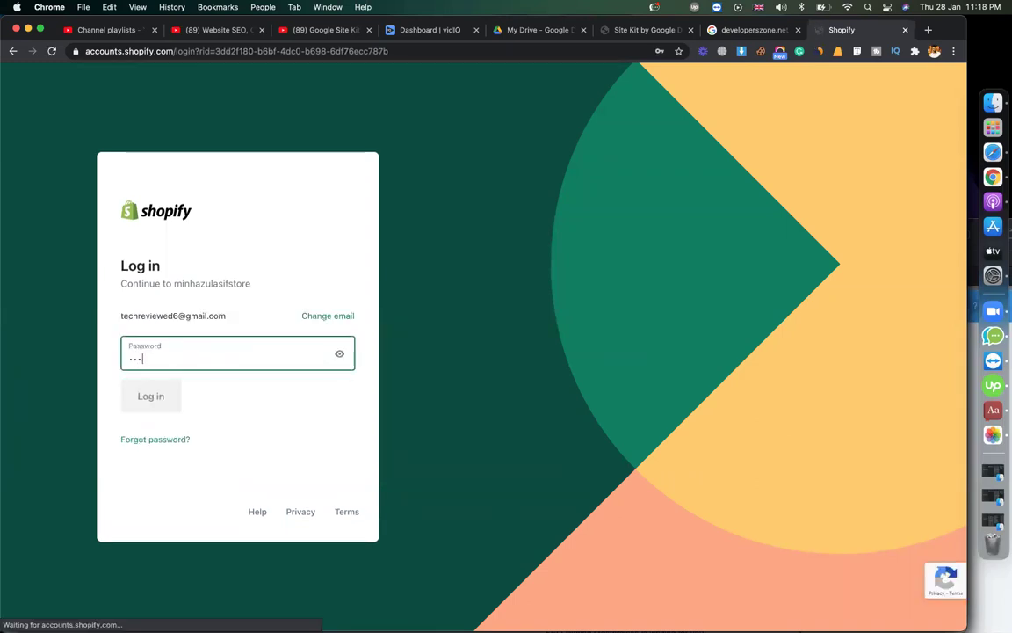
{"action": "type", "text": "••"}
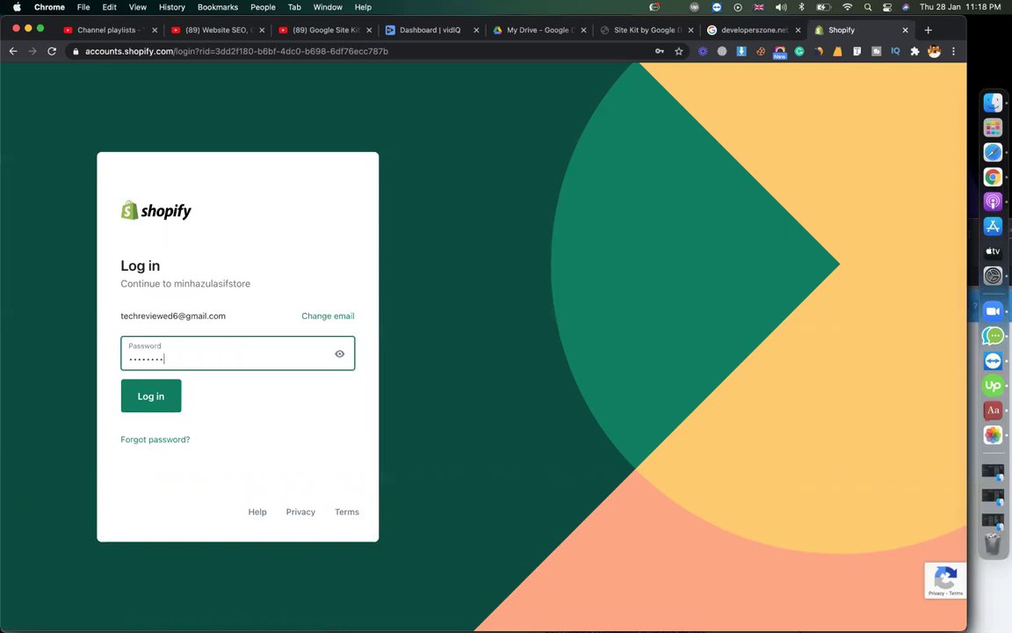
{"action": "type", "text": "•••••"}
{"action": "key", "text": "Return"}
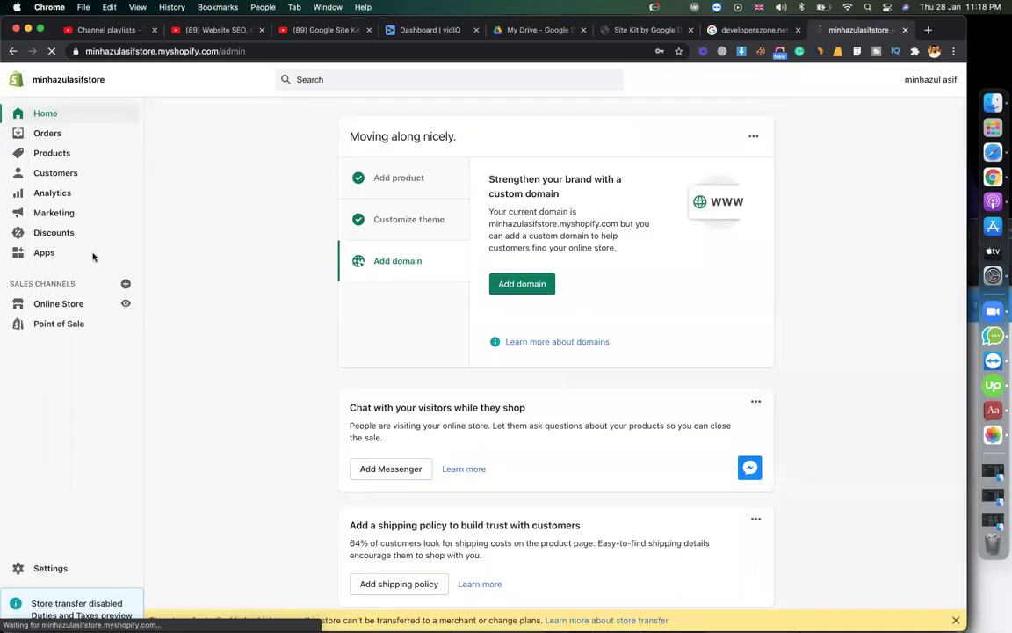
- Save the login password in Chrome and open Rewind Copy (formerly Replay) from the installed Apps list
{"action": "left_click", "coordinate": [40, 252]}
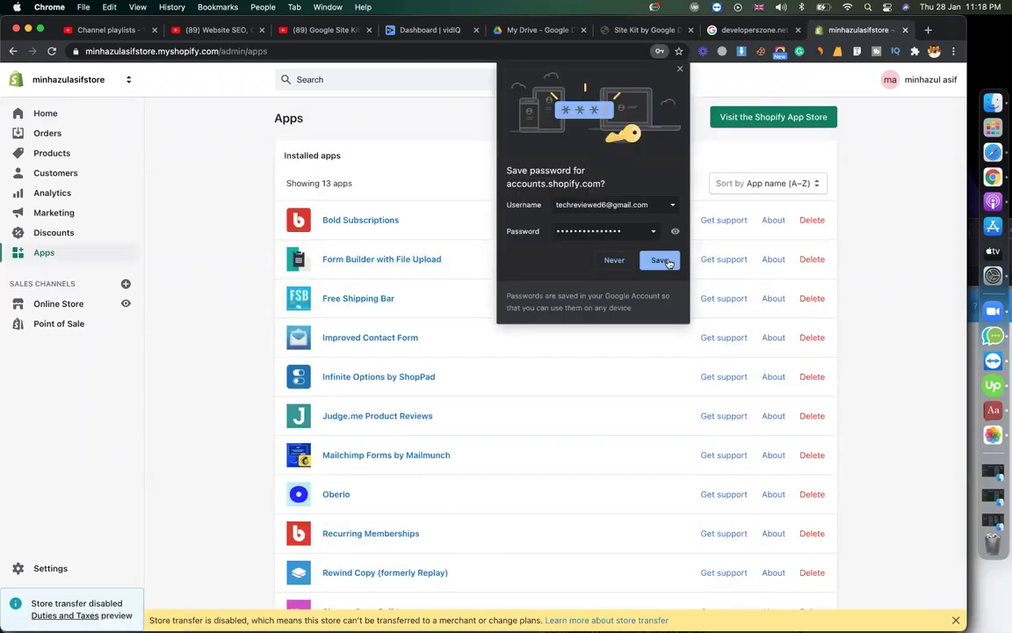
{"action": "left_click", "coordinate": [663, 261]}
{"action": "left_click", "coordinate": [381, 260]}
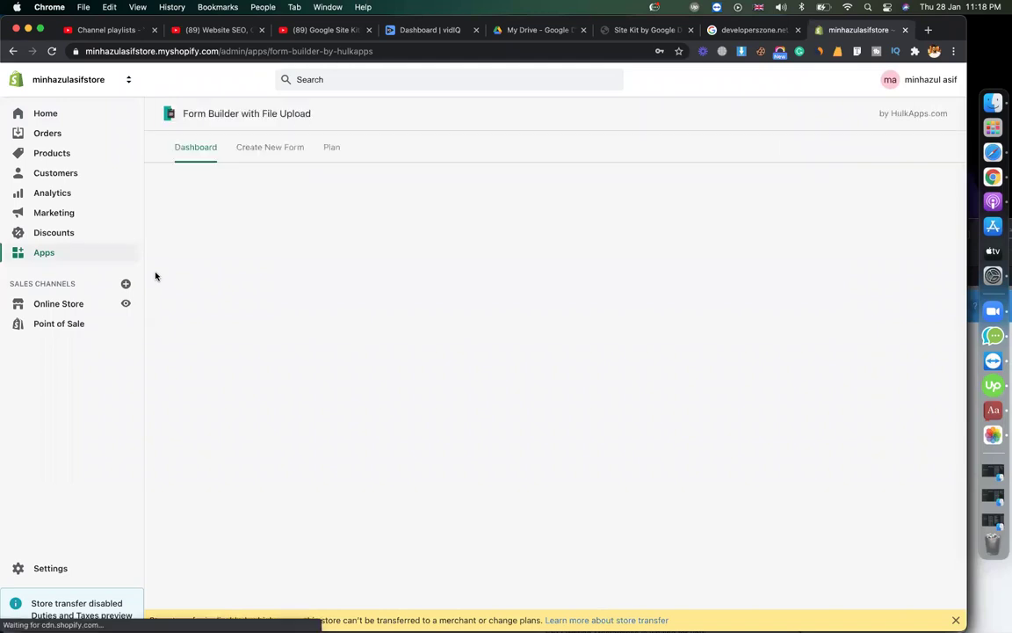
{"action": "left_click", "coordinate": [40, 259]}
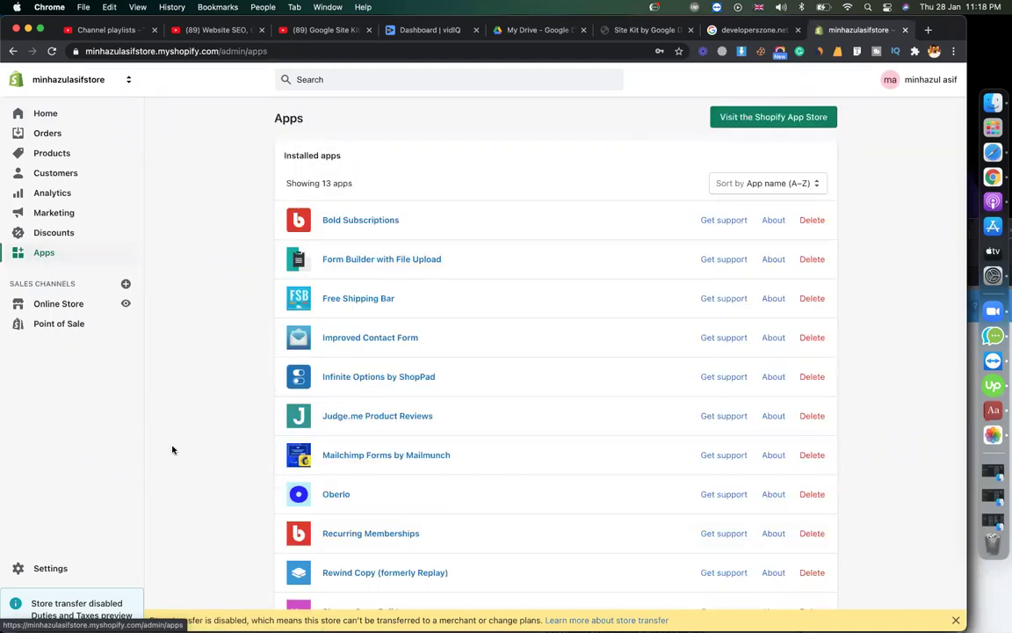
{"action": "scroll", "coordinate": [176, 466], "scroll_direction": "down", "scroll_amount": 5}
{"action": "scroll", "coordinate": [187, 450], "scroll_direction": "up", "scroll_amount": 2}
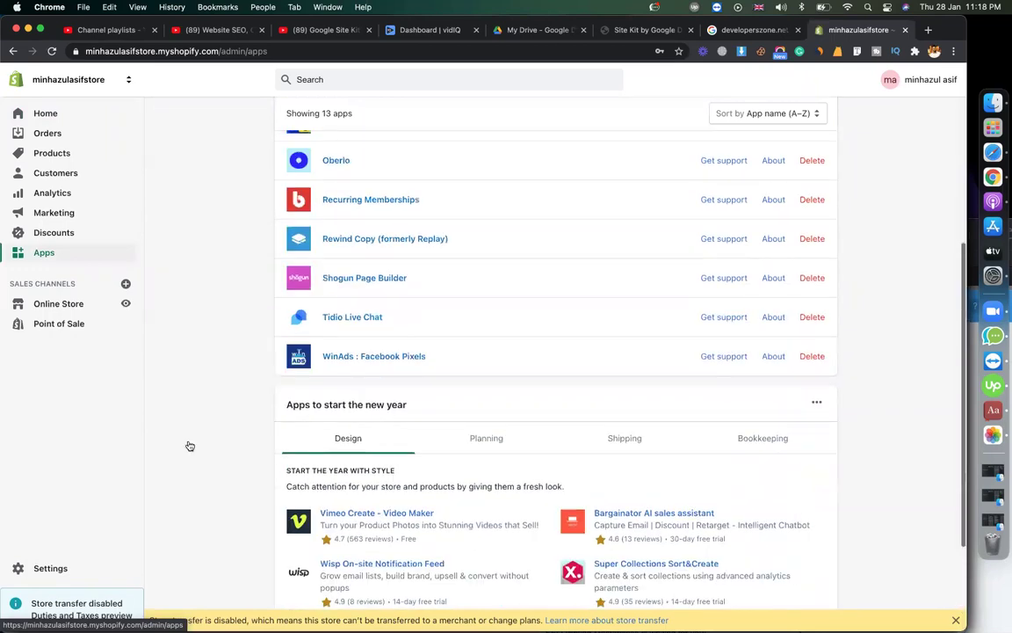
{"action": "left_click", "coordinate": [373, 247]}
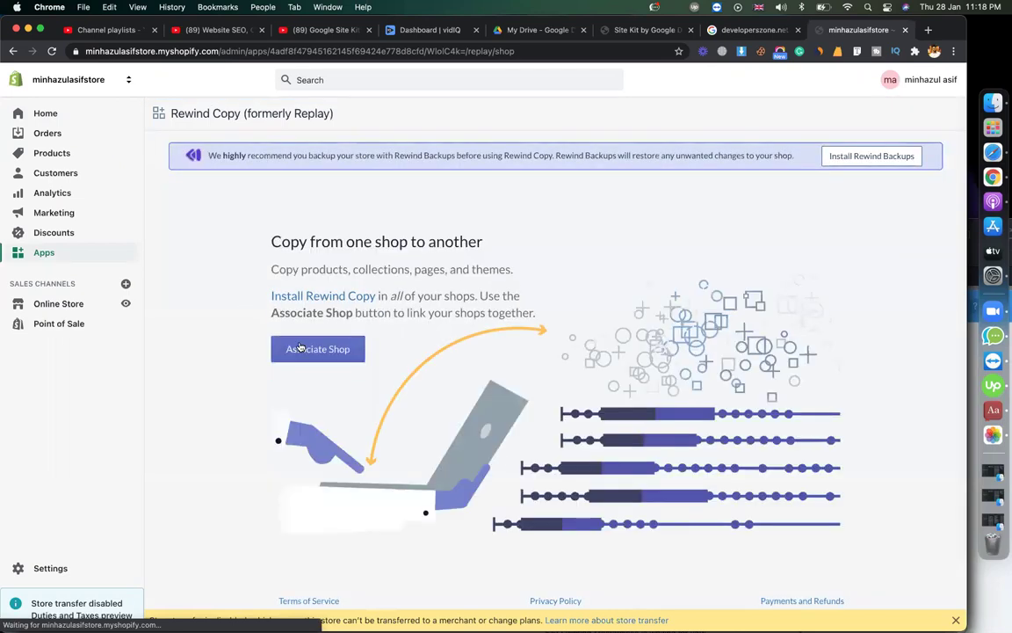
- Associate minhazulasifstore as the source shop, continue past its key, then switch Chrome to the weaffiliators profile
{"action": "left_click", "coordinate": [290, 349]}
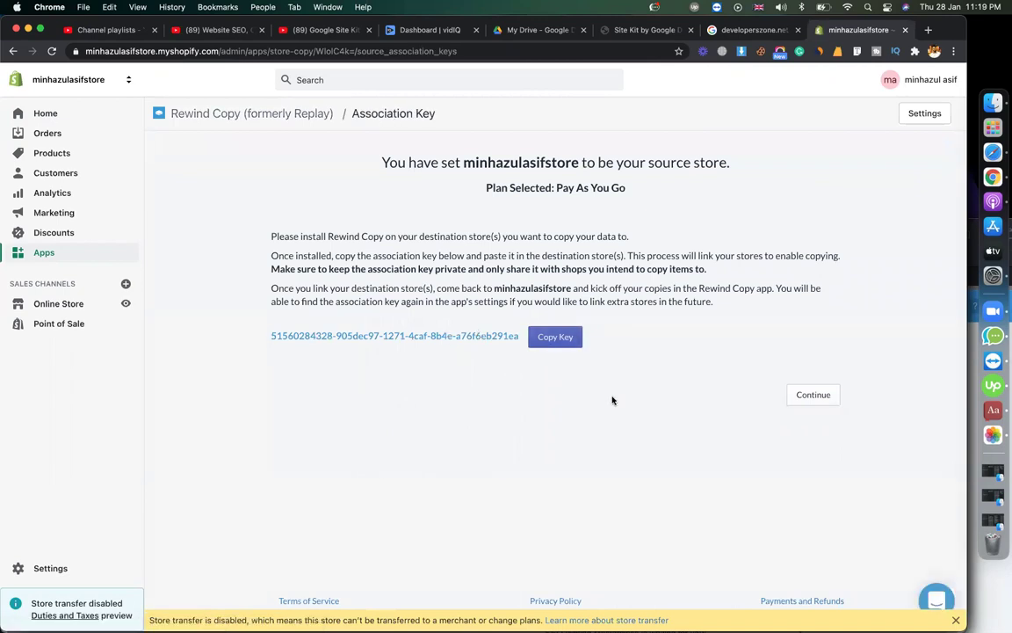
{"action": "left_click", "coordinate": [821, 400]}
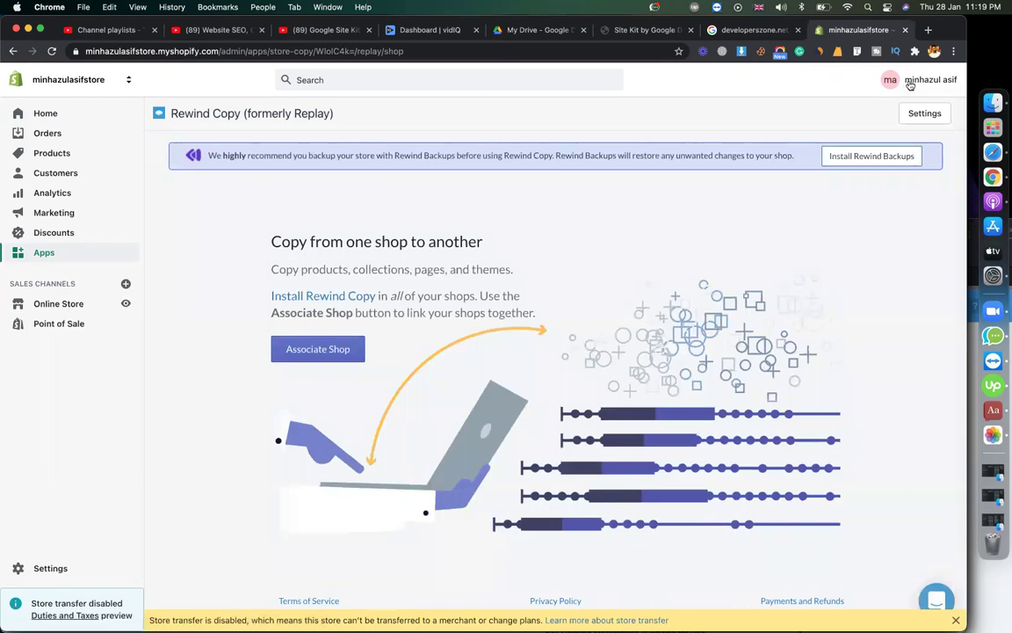
{"action": "left_click", "coordinate": [934, 51]}
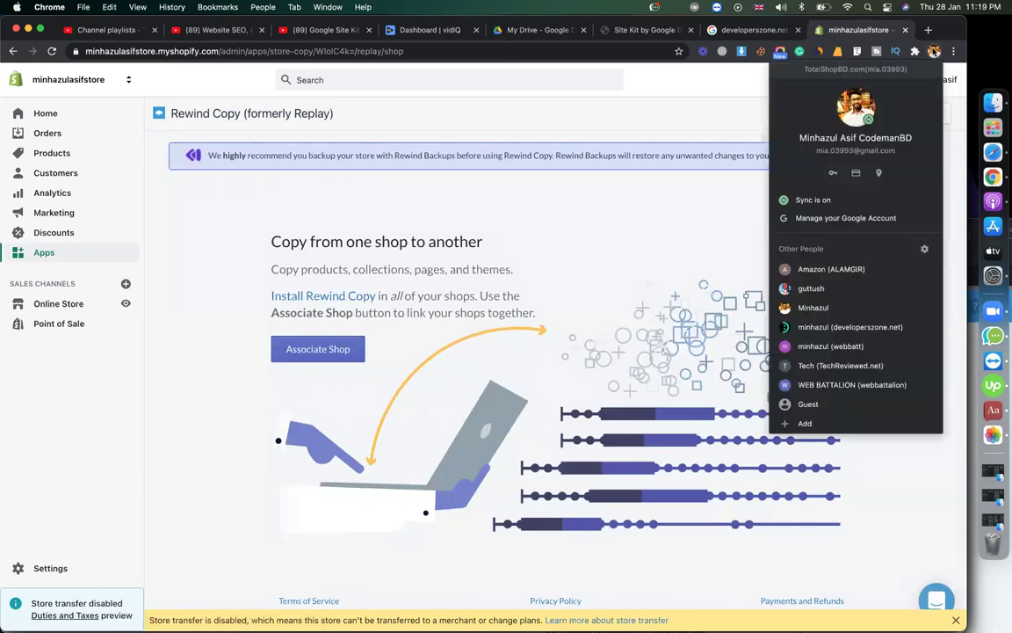
{"action": "left_click", "coordinate": [834, 278]}
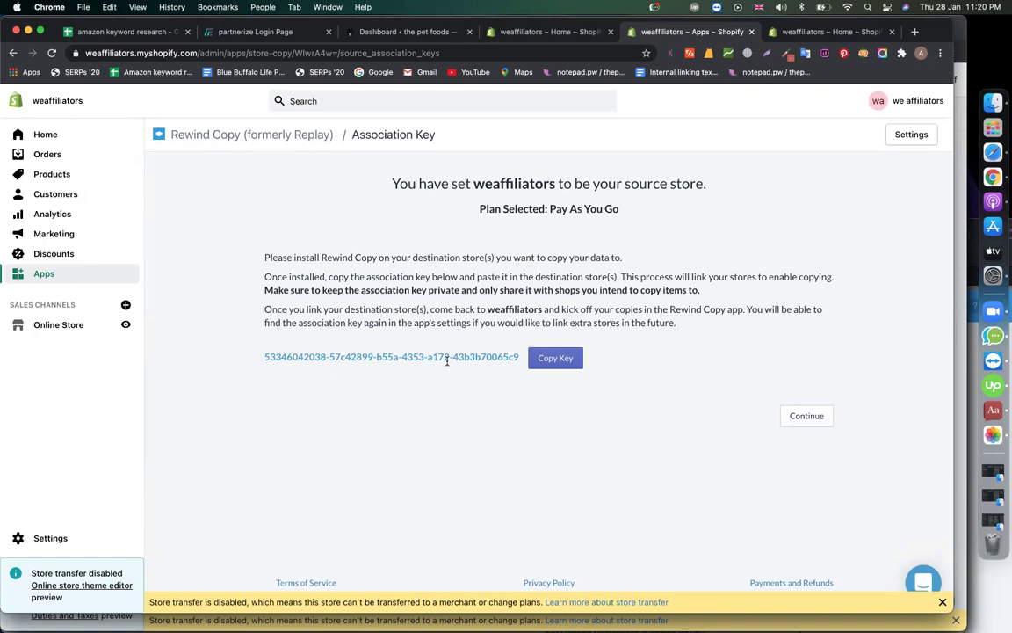
- Load the weaffiliators storefront by removing /admin from the admin address
{"action": "left_click", "coordinate": [809, 31]}
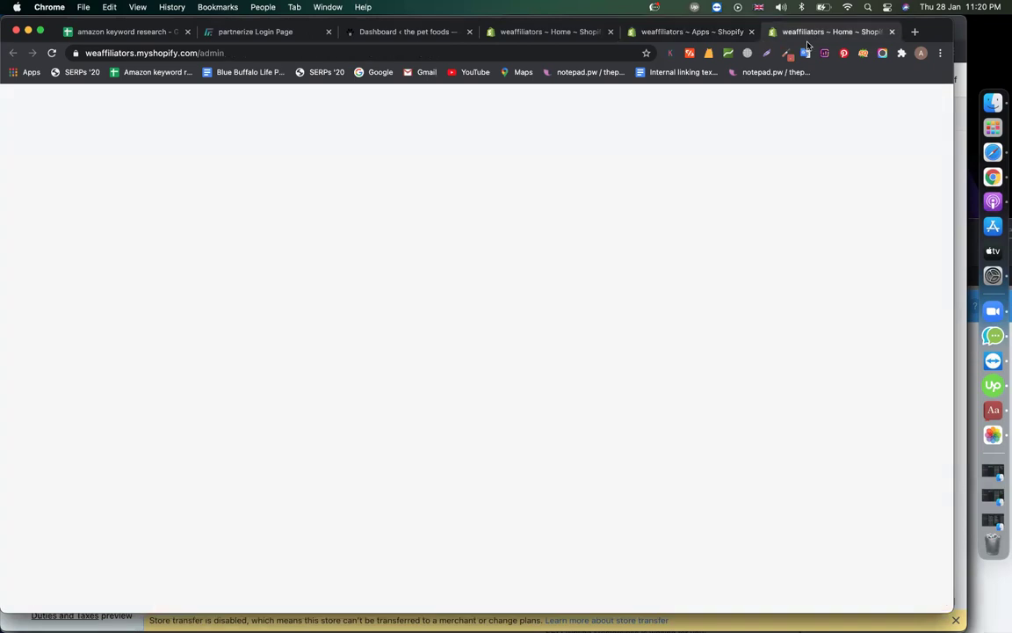
{"action": "left_click", "coordinate": [387, 51]}
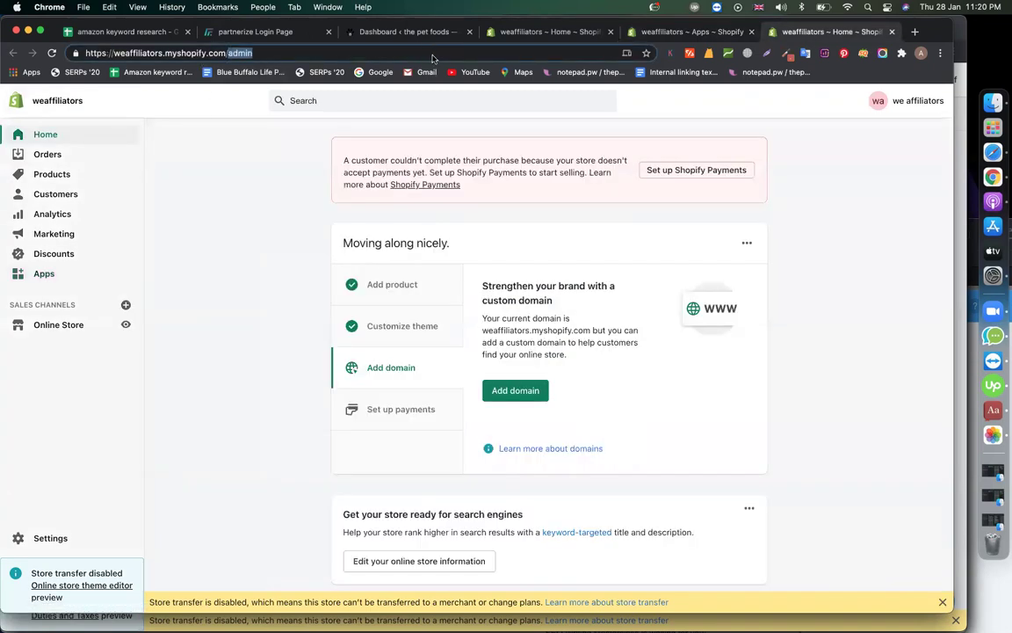
{"action": "key", "text": "BackSpace"}
{"action": "key", "text": "Return"}
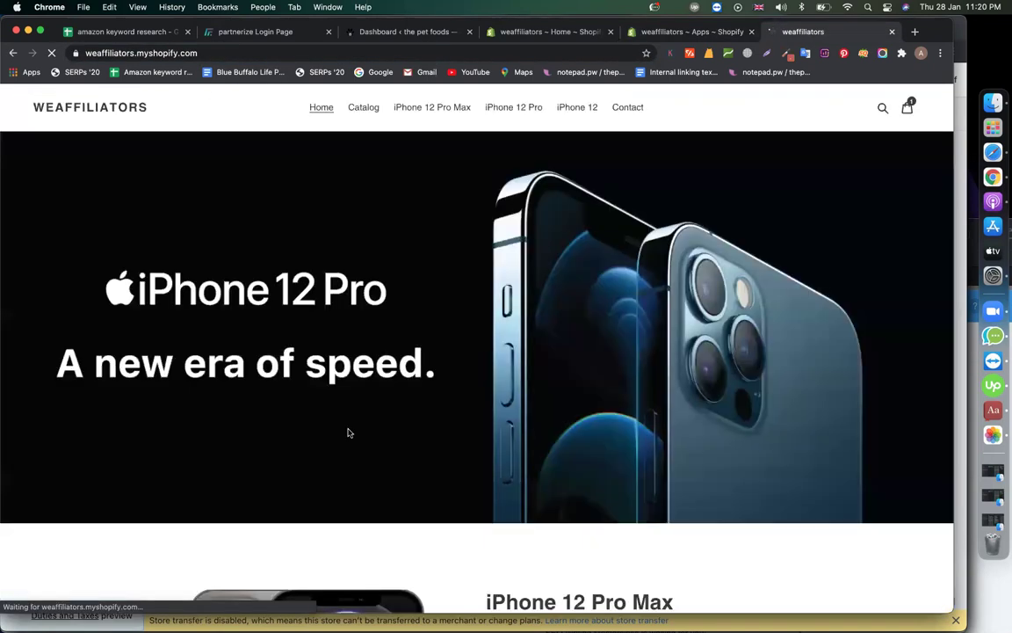
- Scroll through the storefront, then return to the weaffiliators admin Apps page
{"action": "scroll", "coordinate": [347, 431], "scroll_direction": "down", "scroll_amount": 5}
{"action": "scroll", "coordinate": [348, 433], "scroll_direction": "down", "scroll_amount": 5}
{"action": "scroll", "coordinate": [384, 334], "scroll_direction": "up", "scroll_amount": 15}
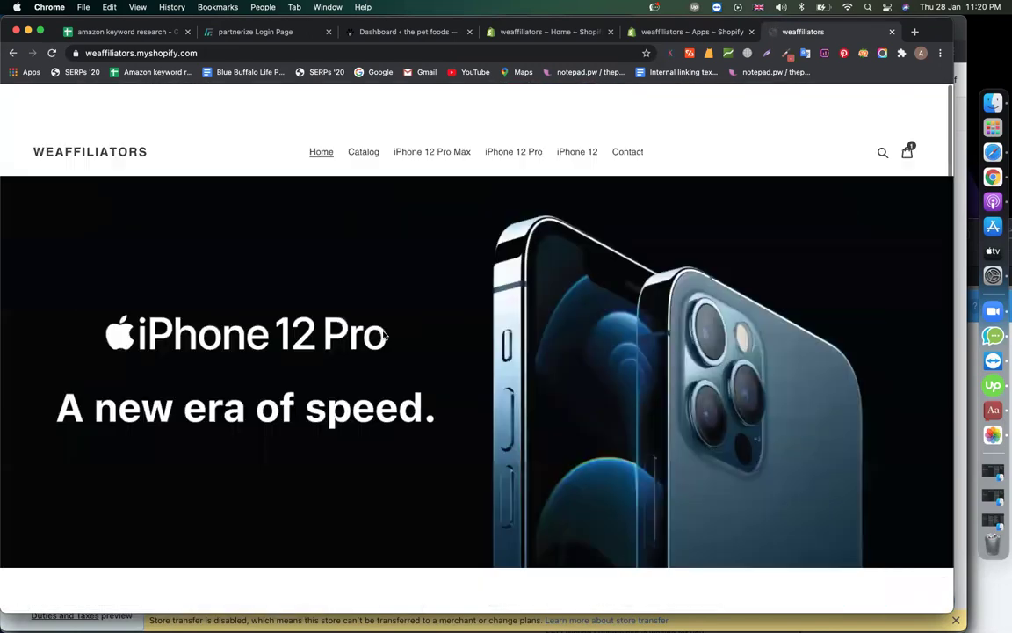
{"action": "scroll", "coordinate": [383, 335], "scroll_direction": "down", "scroll_amount": 15}
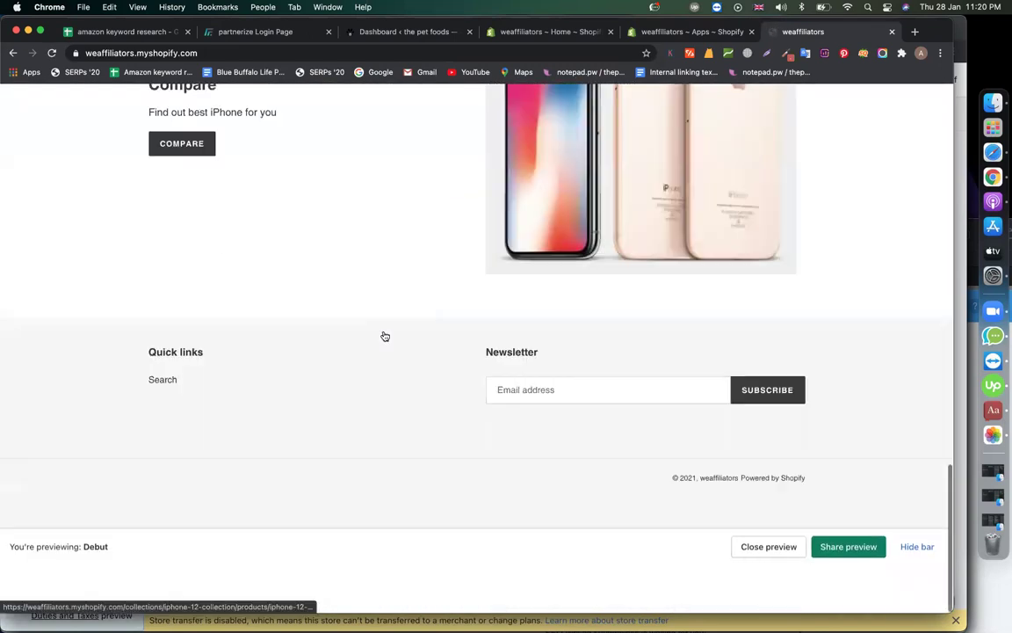
{"action": "scroll", "coordinate": [383, 335], "scroll_direction": "up", "scroll_amount": 15}
{"action": "scroll", "coordinate": [364, 353], "scroll_direction": "down", "scroll_amount": 10}
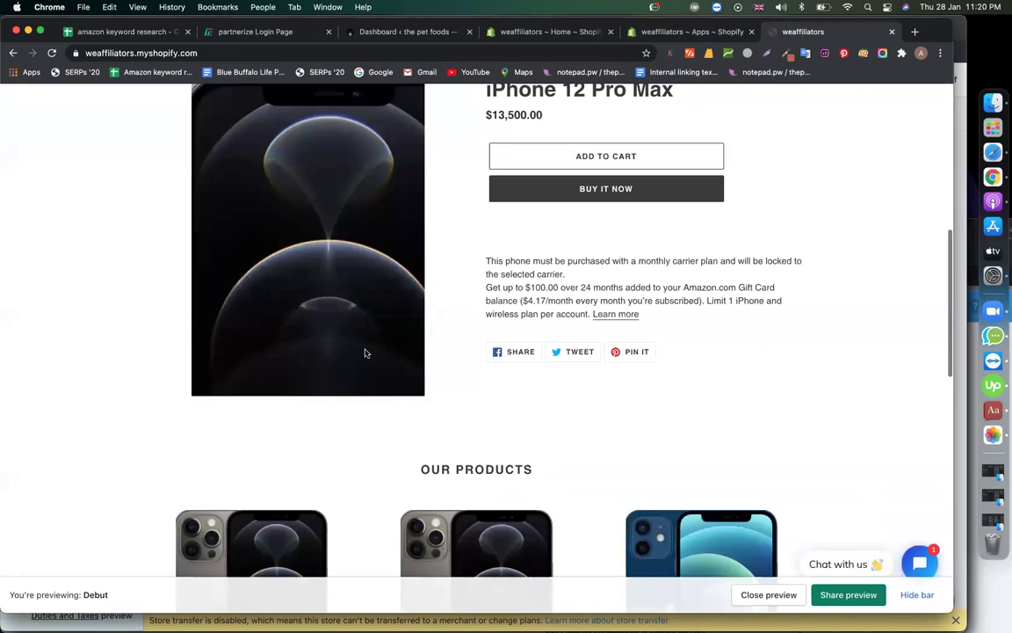
{"action": "scroll", "coordinate": [347, 350], "scroll_direction": "down", "scroll_amount": 10}
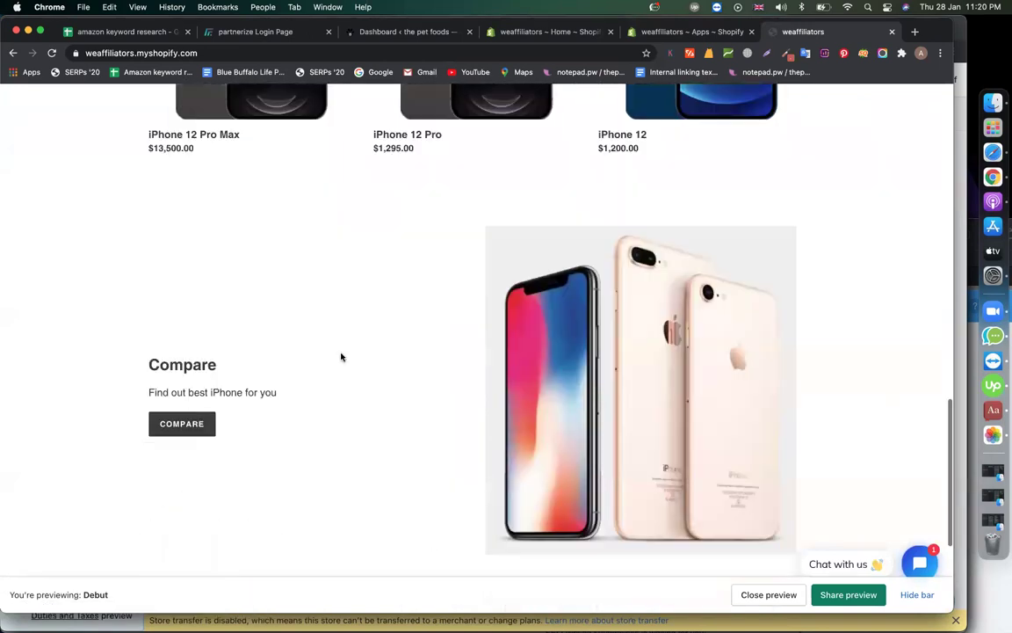
{"action": "scroll", "coordinate": [342, 357], "scroll_direction": "up", "scroll_amount": 15}
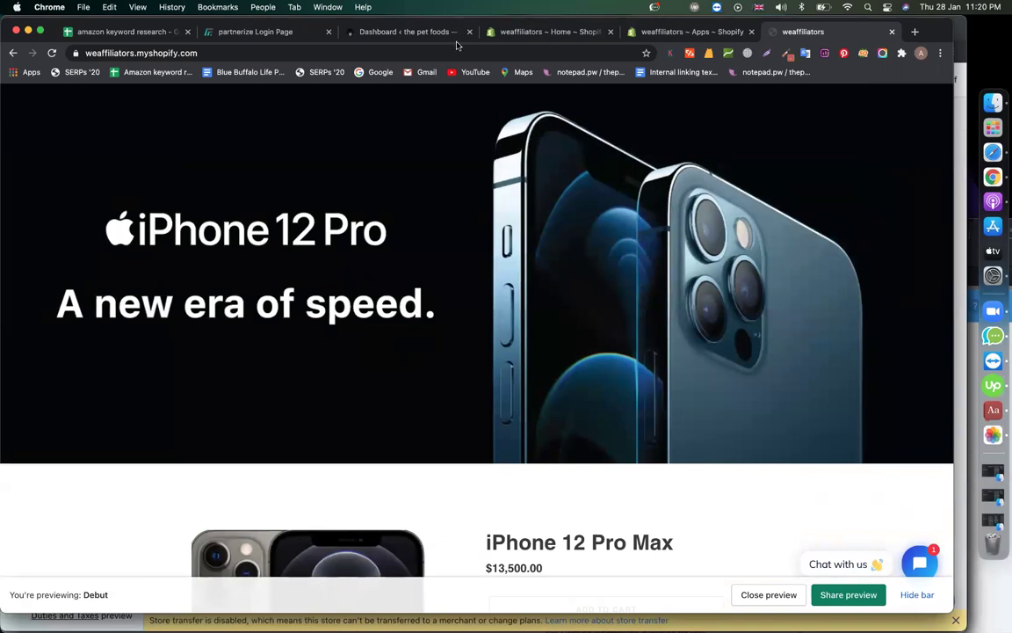
{"action": "left_click", "coordinate": [492, 32]}
- Return to the weaffiliators Rewind Copy Association Key page and select, then deselect, the key
{"action": "left_click", "coordinate": [631, 35]}
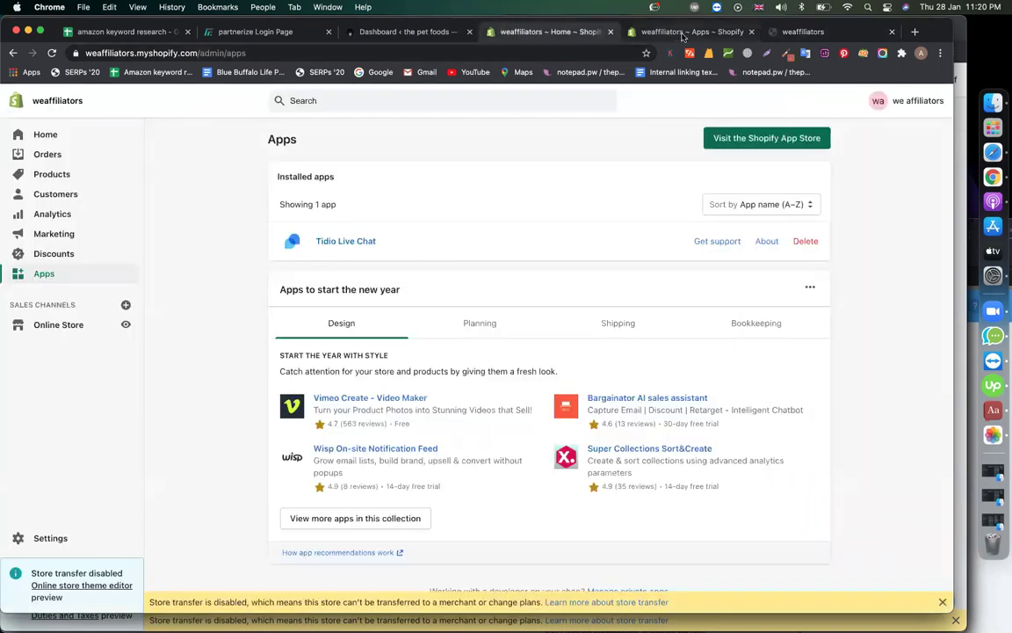
{"action": "triple_click", "coordinate": [296, 369]}
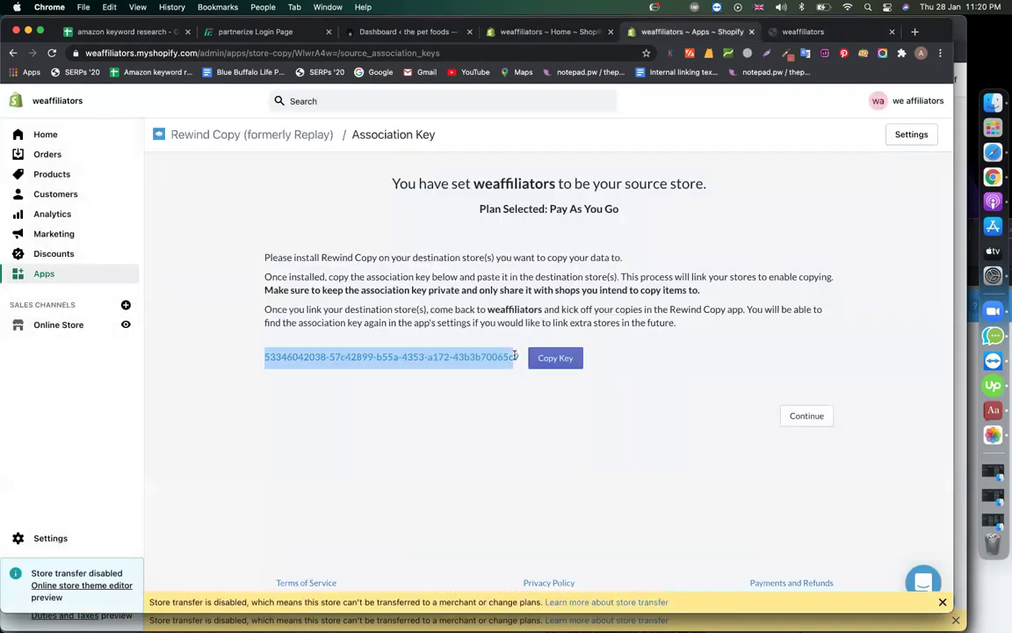
{"action": "left_click", "coordinate": [486, 400]}
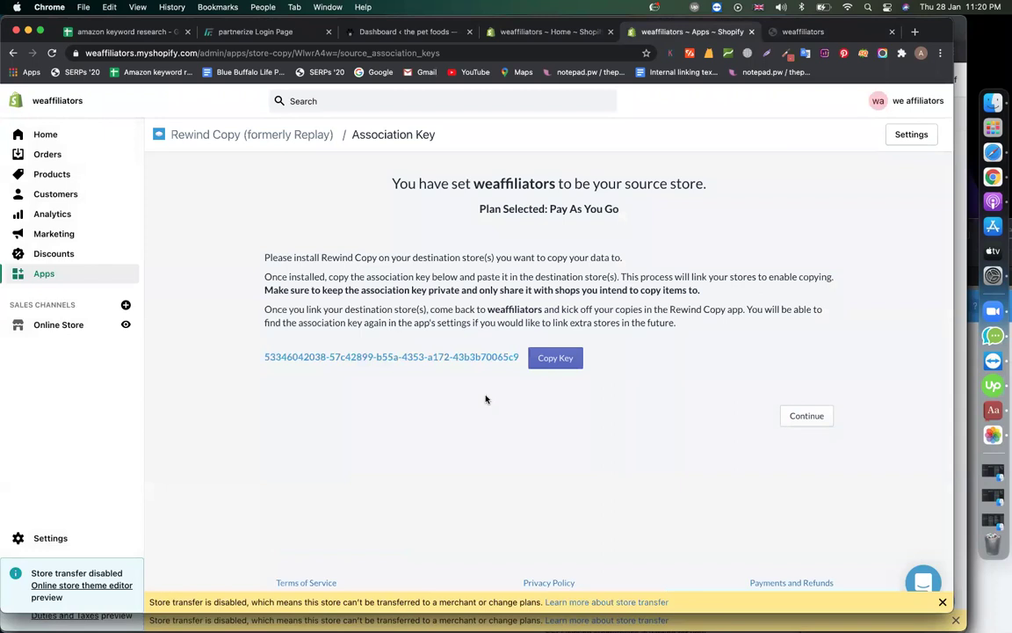